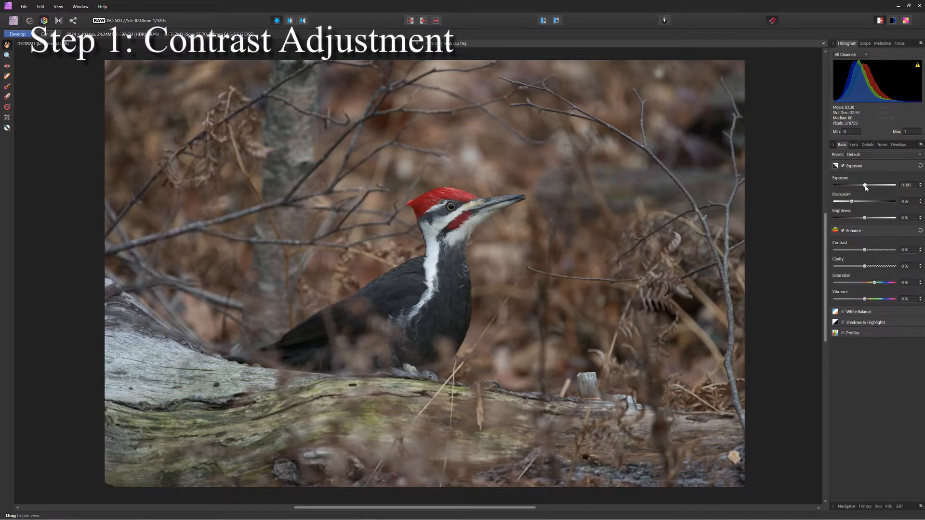
Raise the exposure to about 0.48 and shape the master tone curve into a gentle S with darker shadows and lifted highlights
left_click_drag(866, 188, 867, 187)
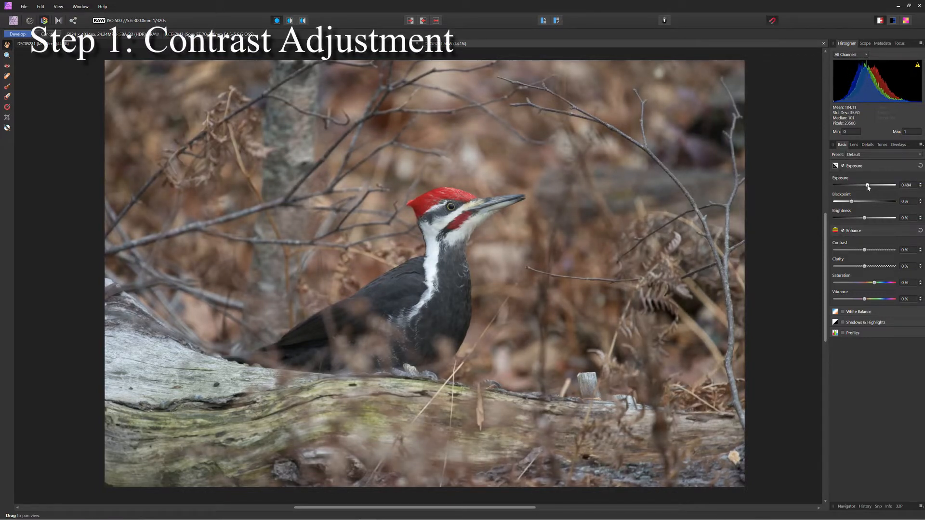
left_click(882, 144)
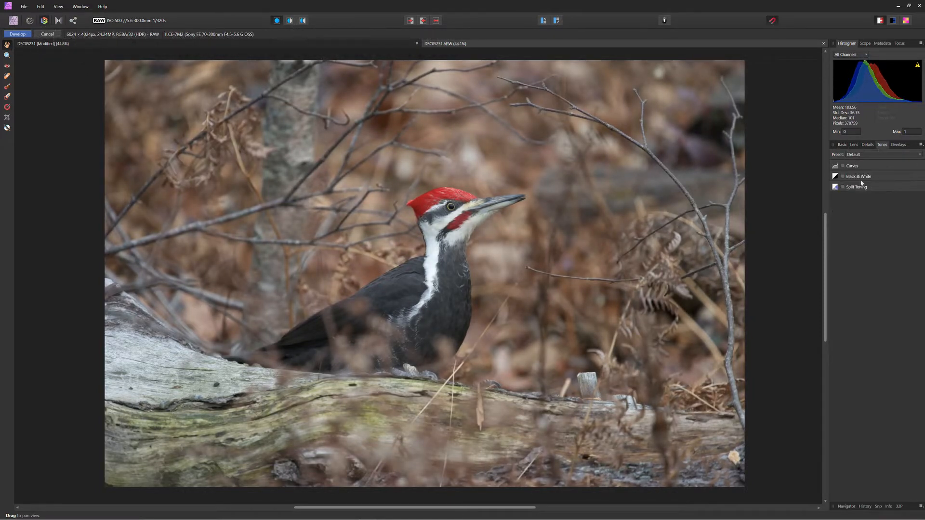
left_click_drag(851, 248, 858, 245)
left_click_drag(883, 216, 885, 214)
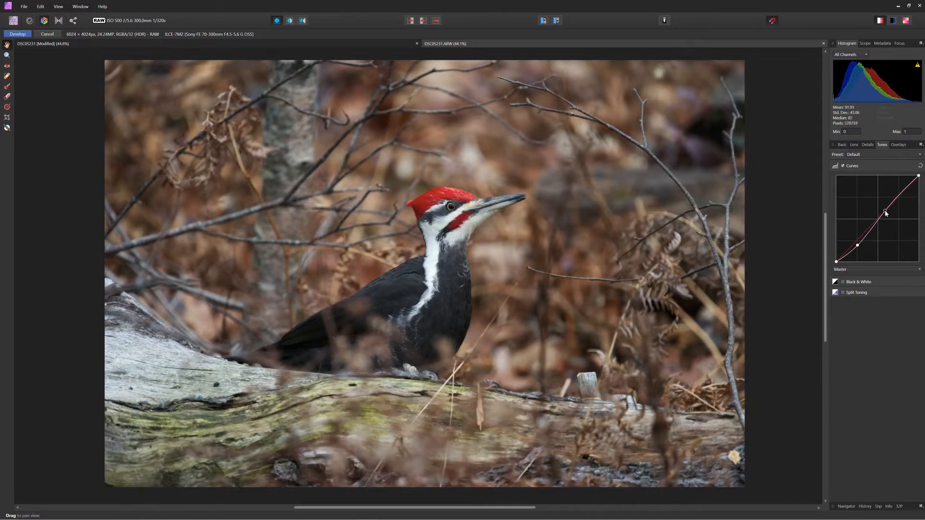
left_click_drag(885, 213, 887, 211)
Apply detail refinement to the photo with a radius of 21% and an amount of 54%
left_click(868, 144)
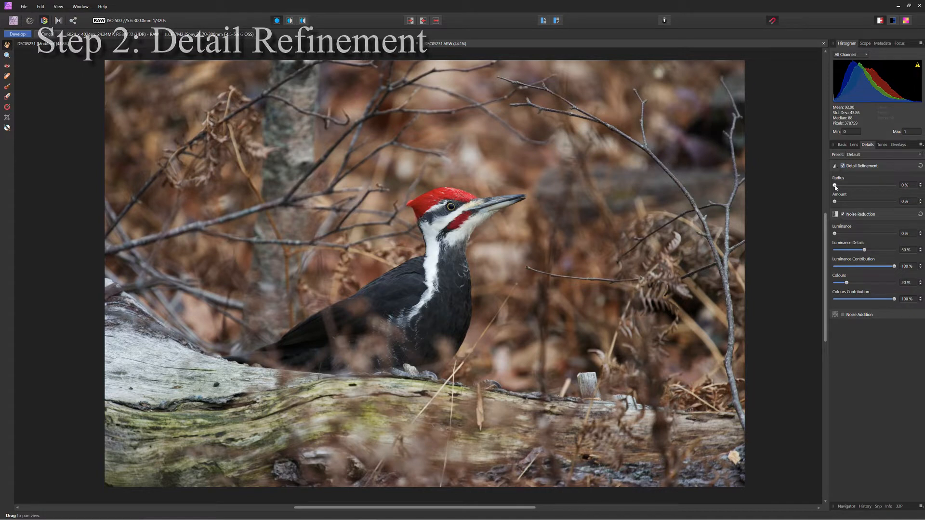
left_click_drag(835, 187, 847, 188)
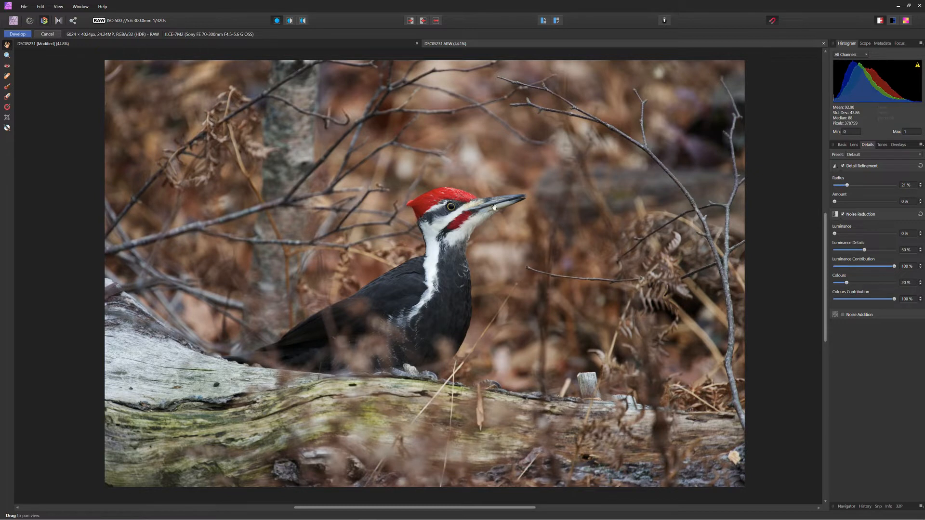
scroll(493, 209, "up", 4)
left_click_drag(489, 210, 483, 248)
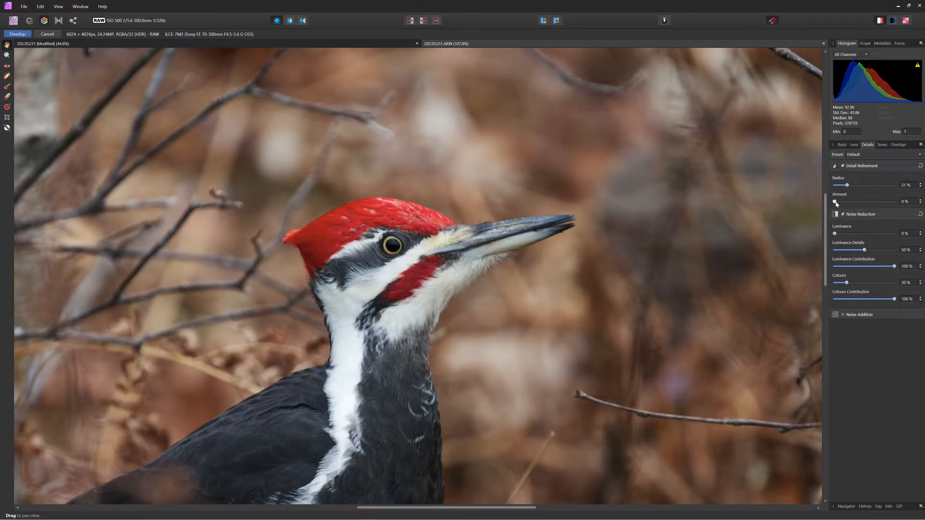
left_click_drag(837, 204, 867, 204)
scroll(399, 337, "down", 1)
scroll(399, 337, "down", 3)
left_click_drag(399, 337, 471, 304)
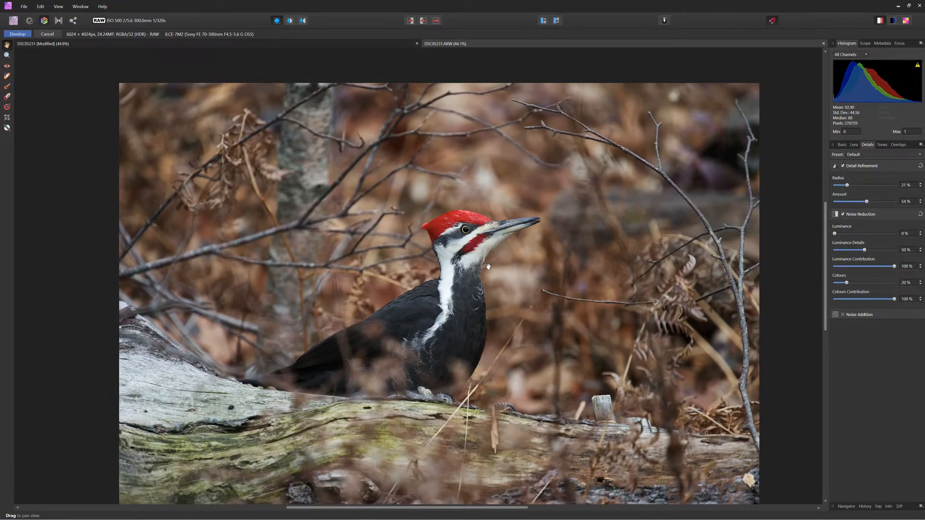
Set the luminance noise reduction to 28% and check its effect on the woodpecker's head
scroll(530, 216, "up", 4)
scroll(533, 220, "up", 1)
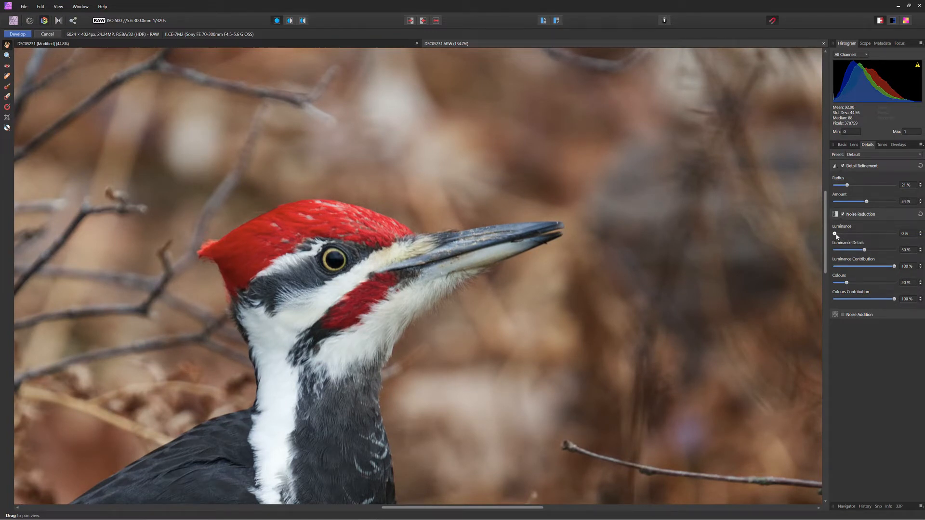
left_click_drag(836, 235, 851, 235)
left_click_drag(495, 298, 518, 273)
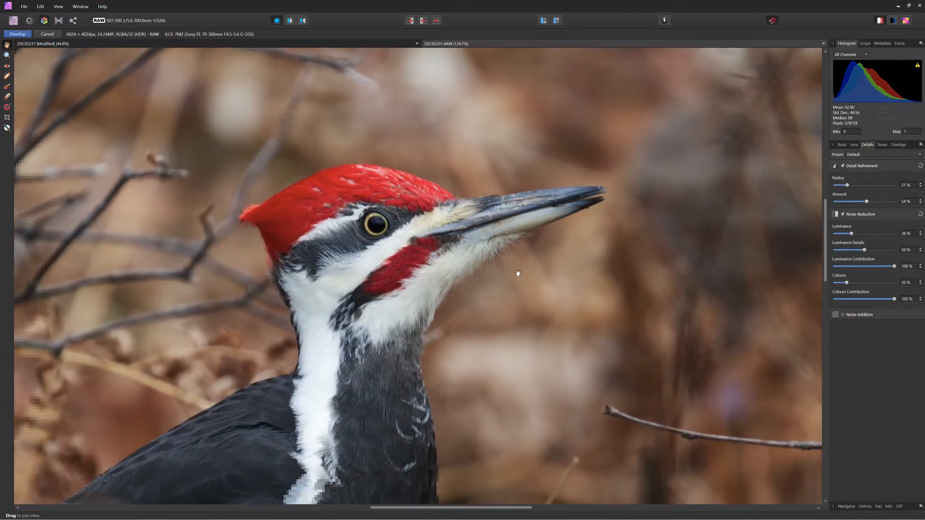
scroll(462, 303, "down", 5)
left_click_drag(461, 304, 486, 265)
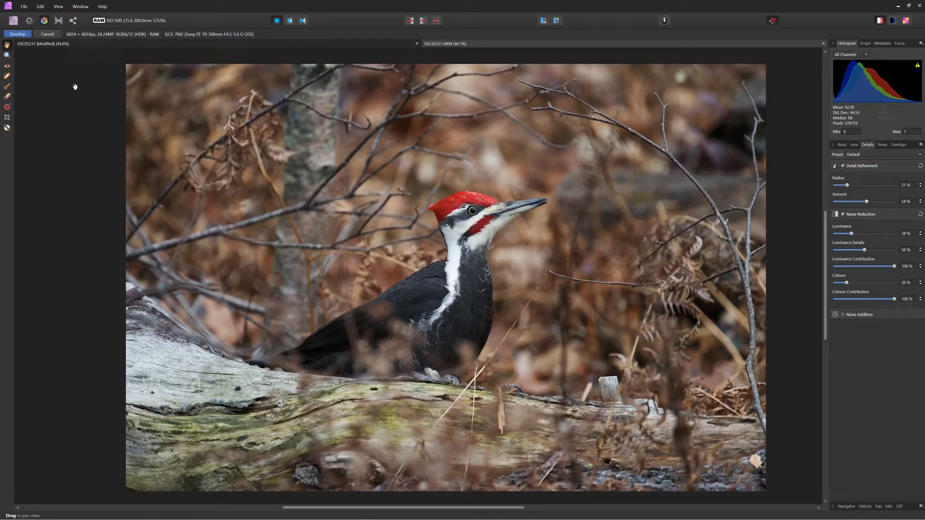
Set up a crop with the 5:4 ratio preset and rotate it to portrait orientation
left_click(7, 118)
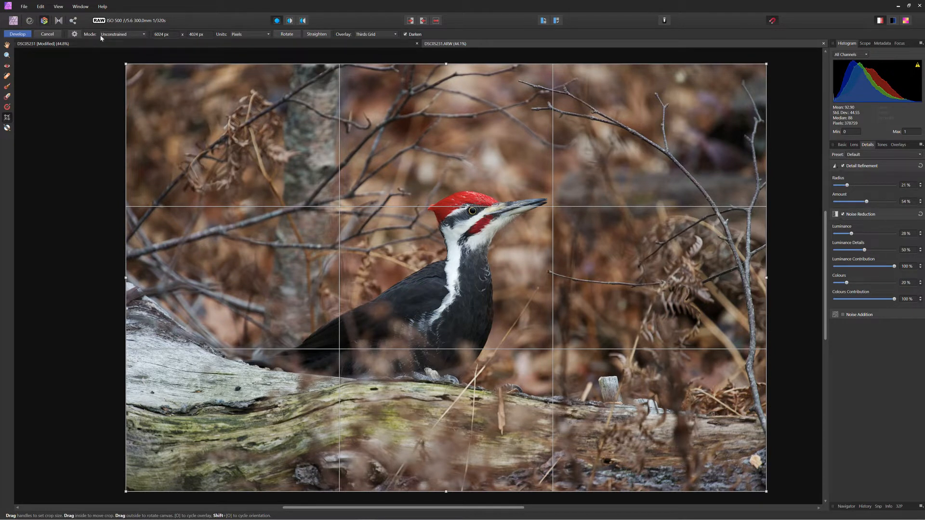
left_click(74, 35)
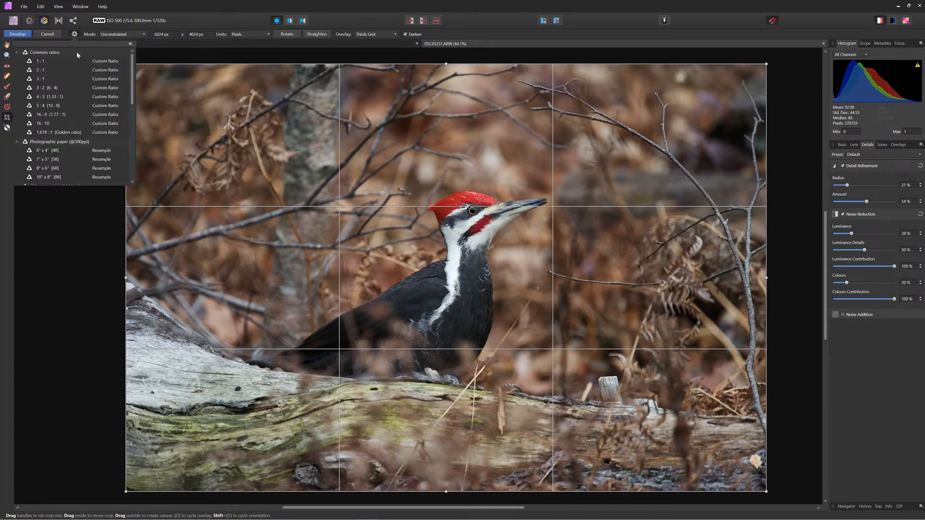
left_click(58, 106)
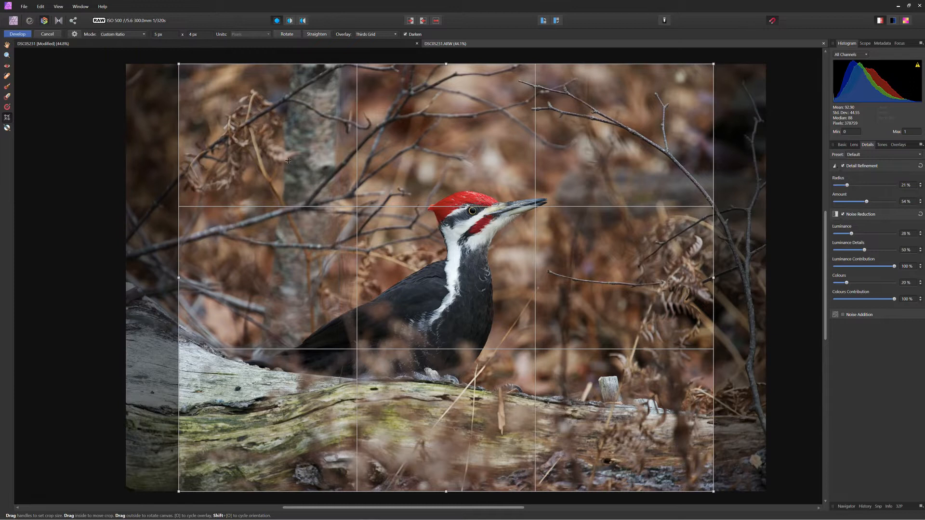
left_click(292, 34)
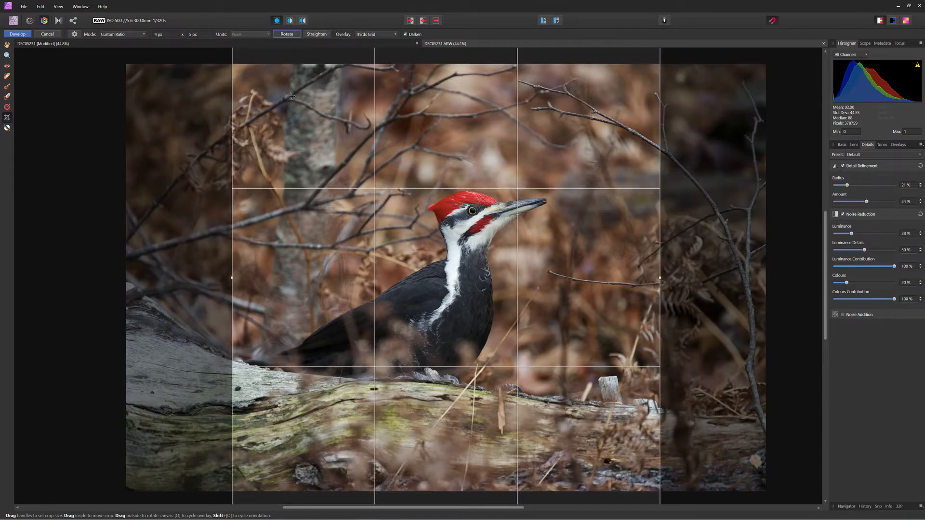
Fit the portrait crop around the woodpecker and the log below it, and develop the cropped photo
left_click_drag(292, 97, 307, 223)
left_click_drag(247, 137, 361, 283)
left_click_drag(453, 363, 347, 144)
left_click_drag(567, 453, 594, 489)
left_click_drag(523, 418, 515, 419)
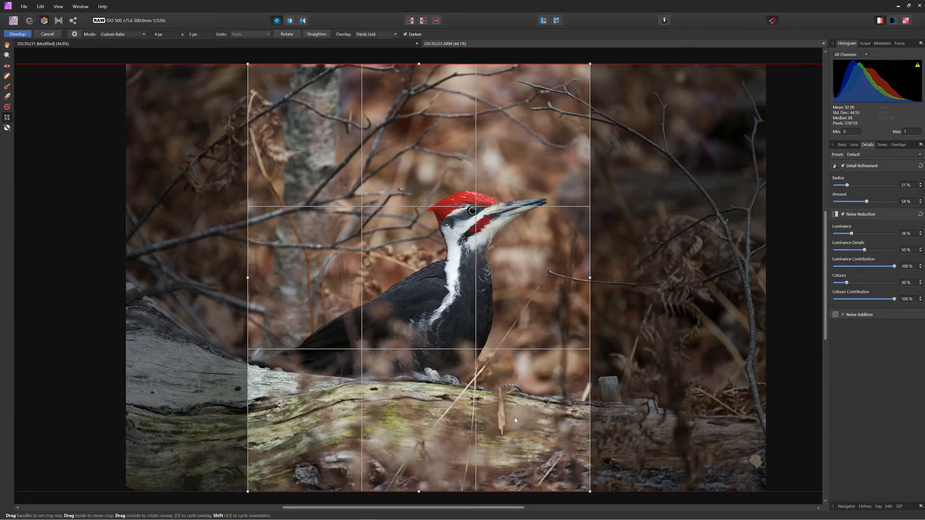
left_click_drag(590, 63, 584, 72)
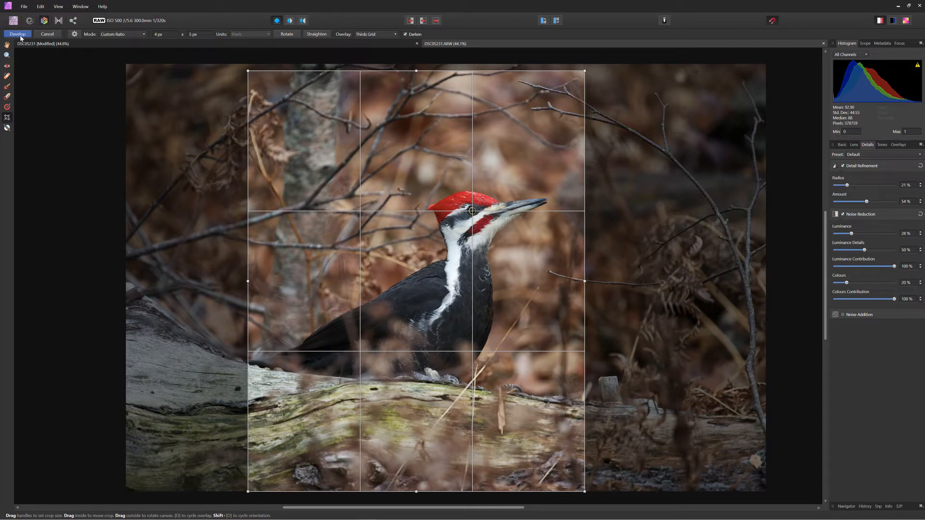
left_click(7, 45)
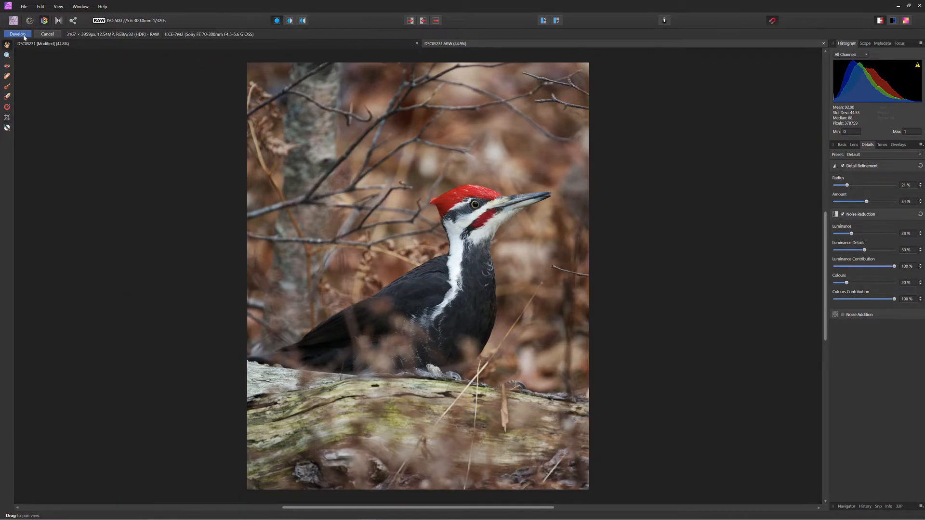
left_click(18, 35)
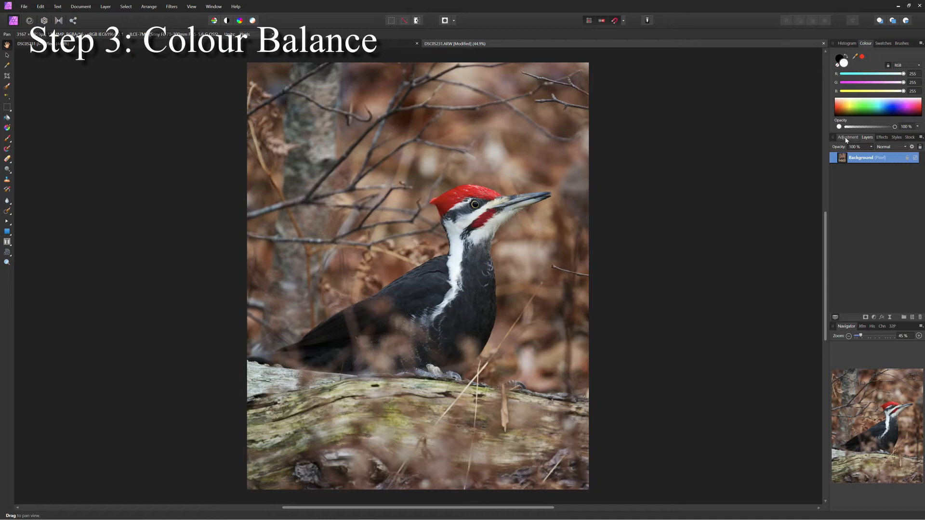
Add a default HSL adjustment layer and set the saturation shift of the reds to 17%
left_click(847, 138)
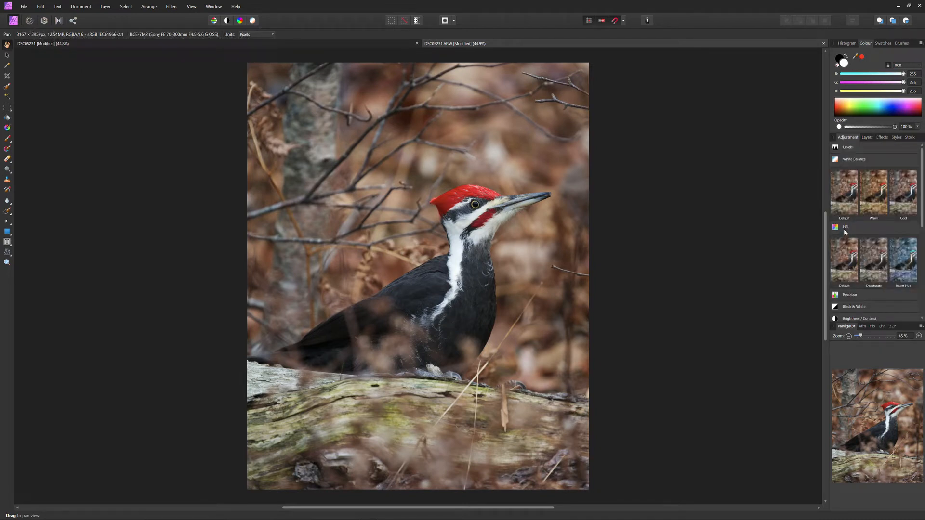
left_click(845, 266)
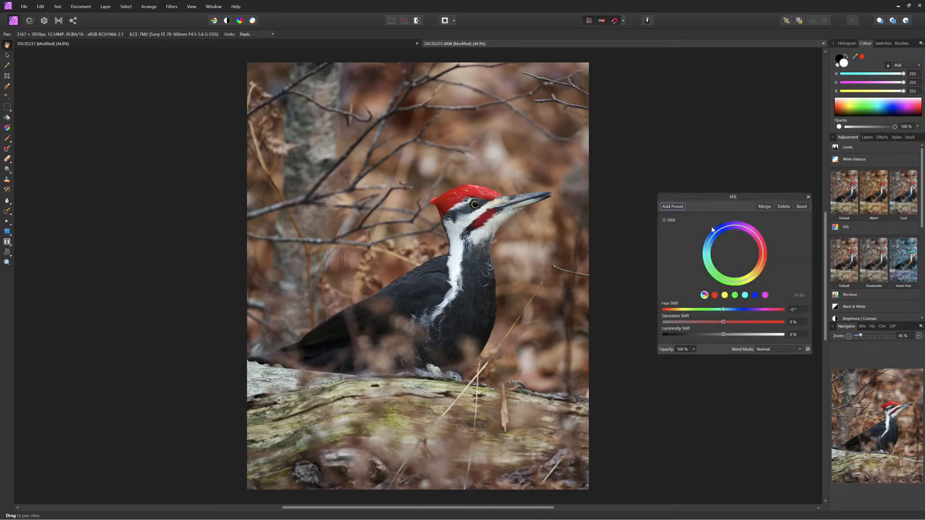
left_click(868, 138)
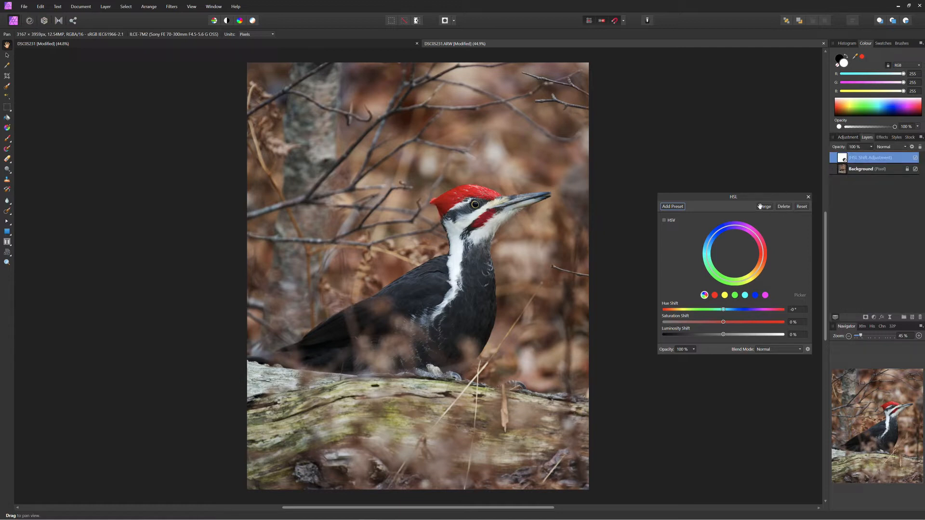
left_click_drag(734, 198, 731, 181)
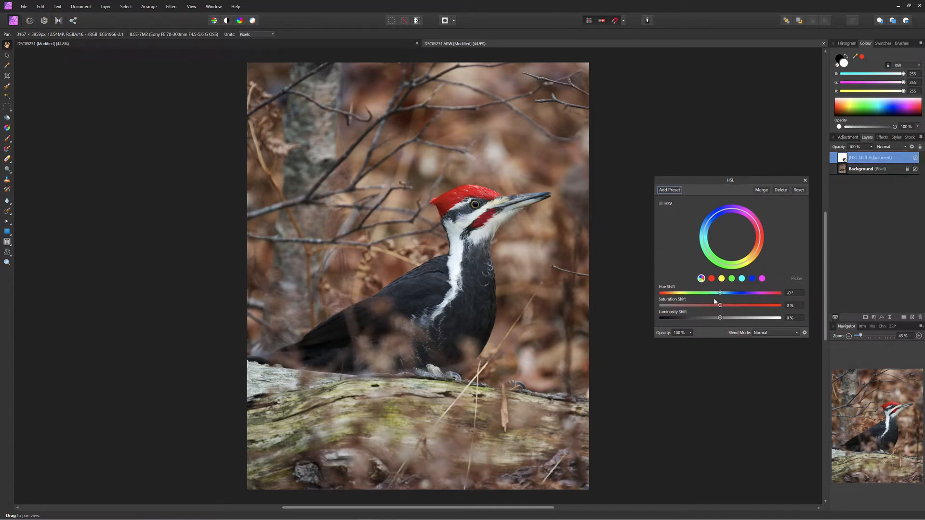
left_click(711, 279)
left_click_drag(721, 306, 727, 307)
left_click_drag(728, 307, 731, 307)
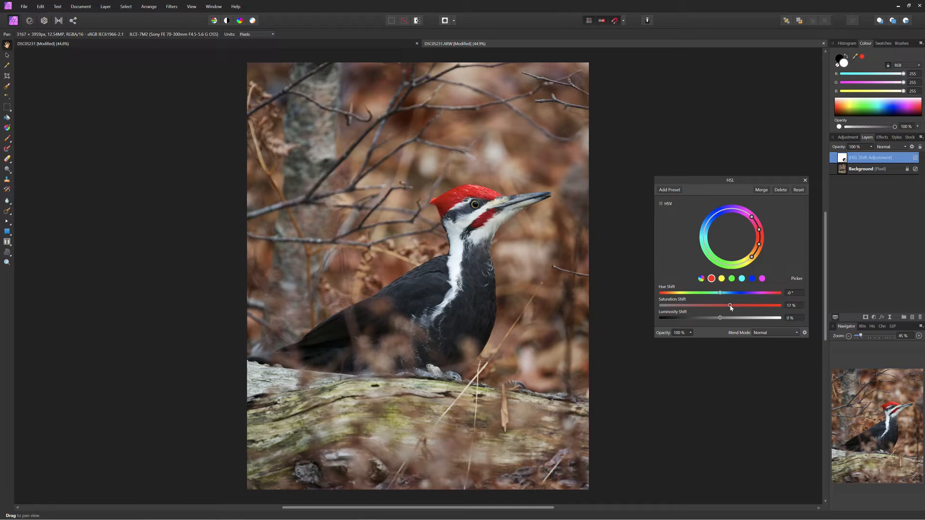
Set the saturation shift of the yellows to 30%, check the result, and close the HSL settings
left_click(721, 279)
left_click_drag(721, 307, 738, 307)
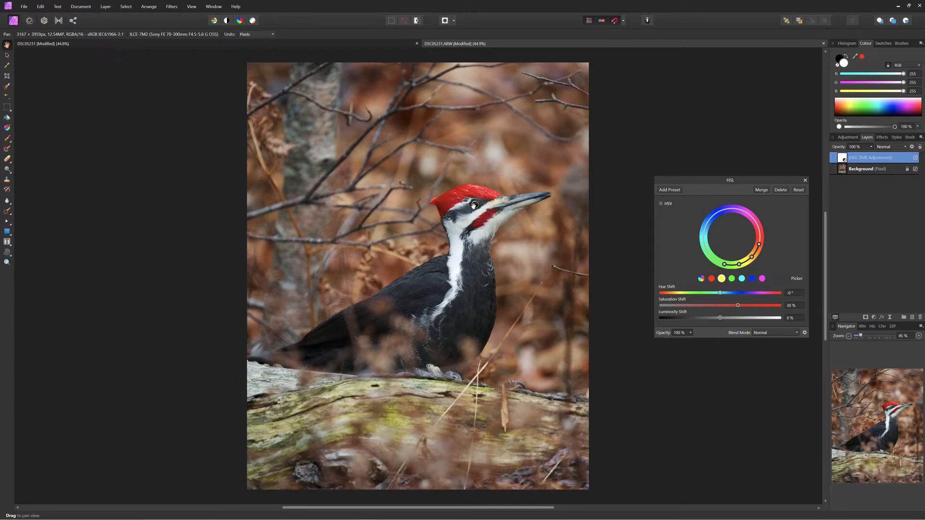
scroll(476, 205, "up", 2)
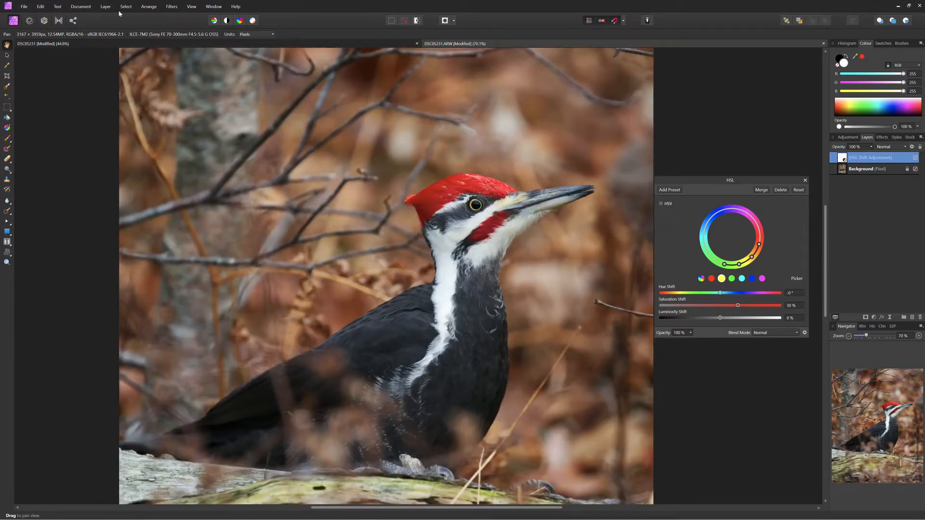
left_click(192, 6)
mouse_move(198, 14)
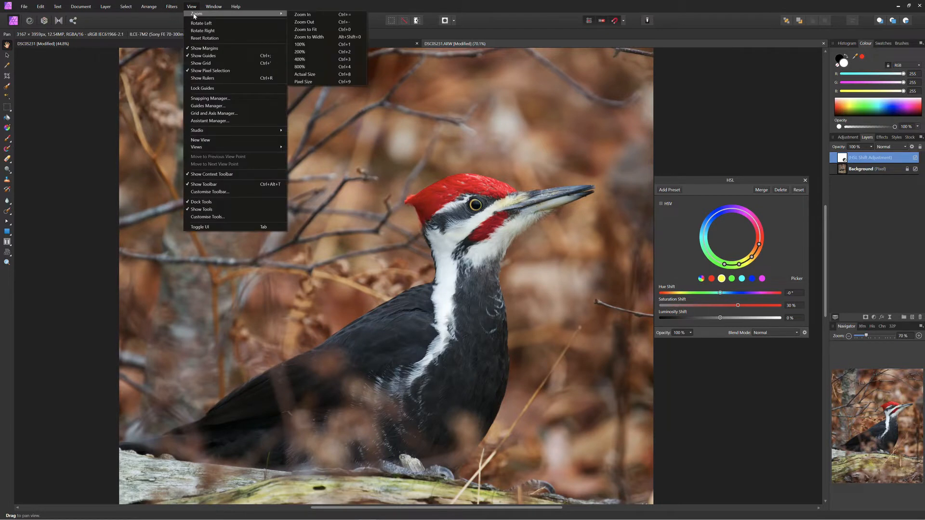
left_click(319, 30)
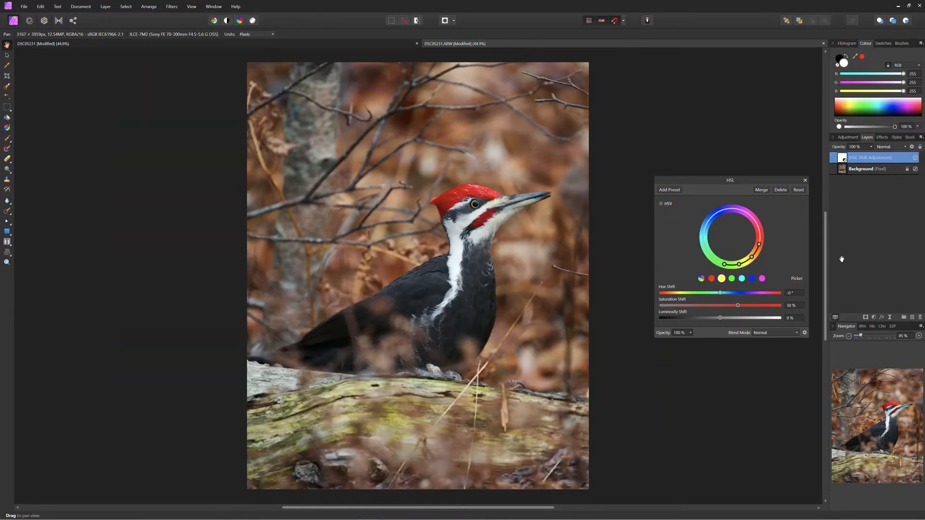
left_click(804, 181)
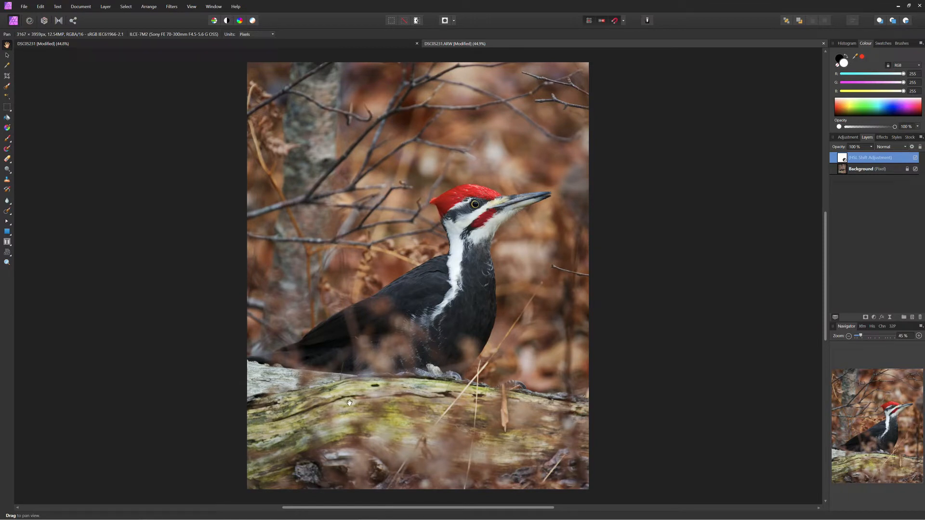
Select the whole mossy log beneath the woodpecker with the Selection Brush
left_click(7, 89)
mouse_move(347, 444)
left_mouse_down()
mouse_move(299, 446)
mouse_move(272, 481)
mouse_move(351, 436)
mouse_move(419, 455)
mouse_move(539, 443)
mouse_move(439, 418)
mouse_move(569, 410)
mouse_move(430, 387)
mouse_move(516, 394)
left_mouse_up()
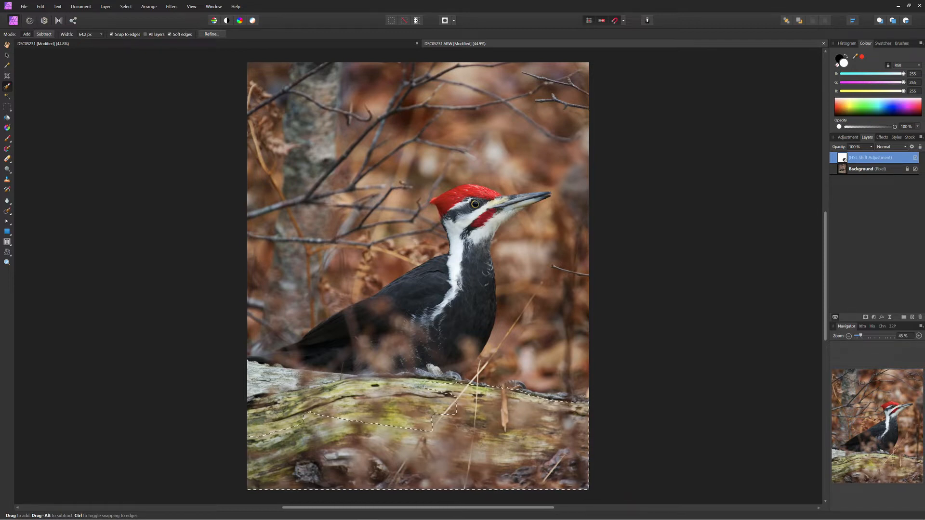
mouse_move(433, 386)
left_mouse_down()
mouse_move(295, 384)
mouse_move(248, 366)
mouse_move(245, 398)
mouse_move(299, 408)
left_mouse_up()
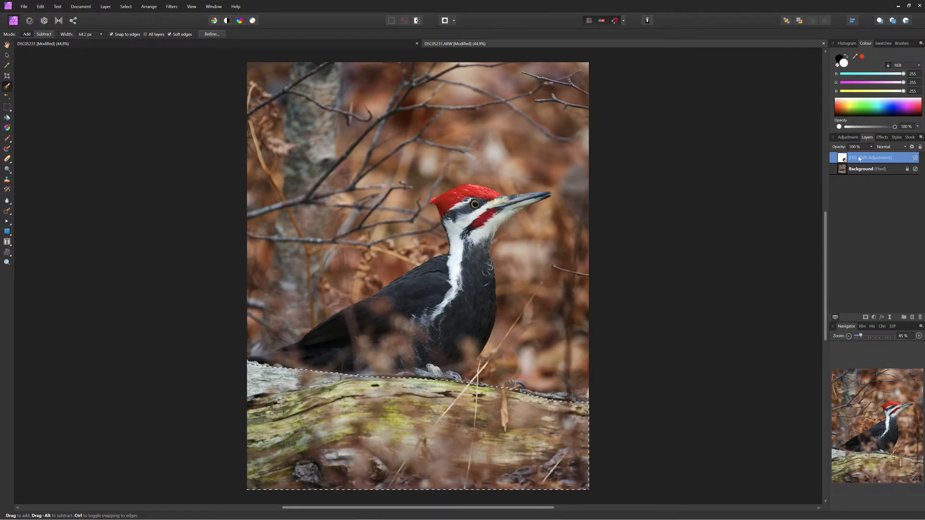
Duplicate the HSL adjustment layer while the log is selected, limiting the copy to the log
left_click(849, 138)
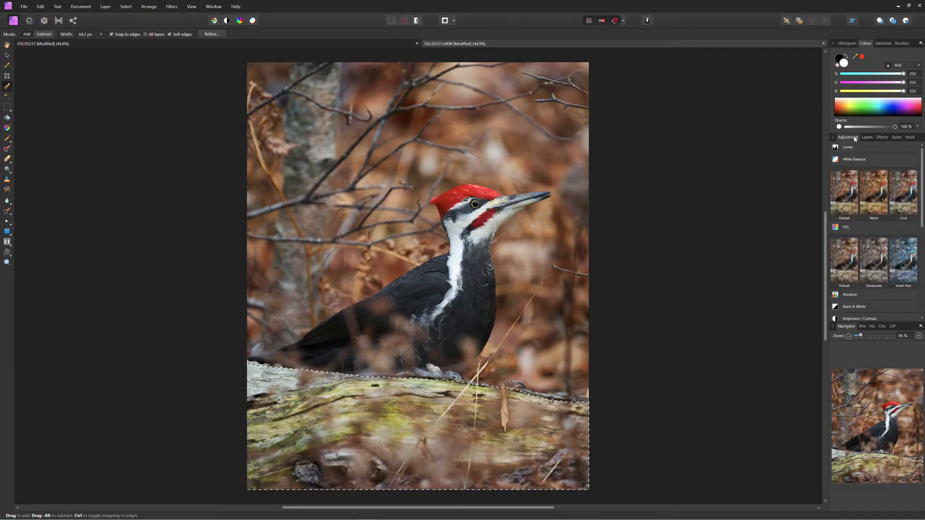
left_click(867, 137)
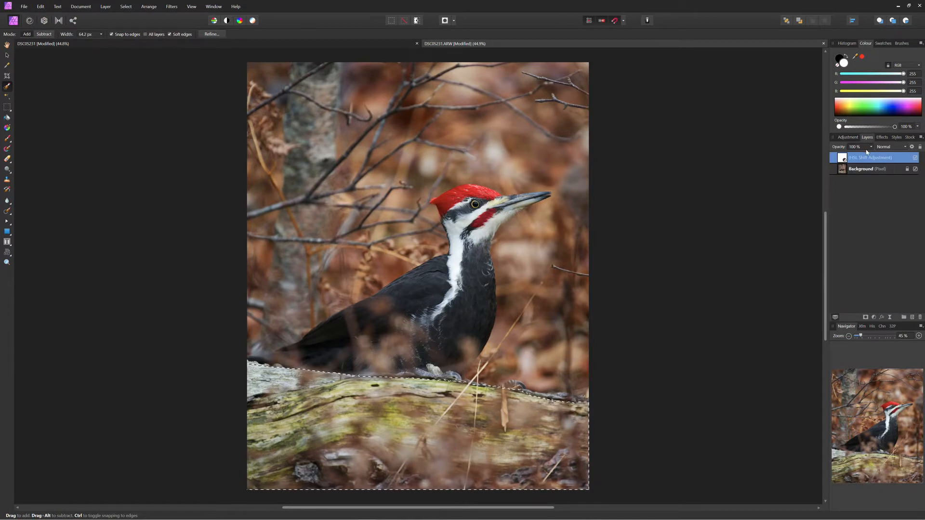
key("ctrl+j")
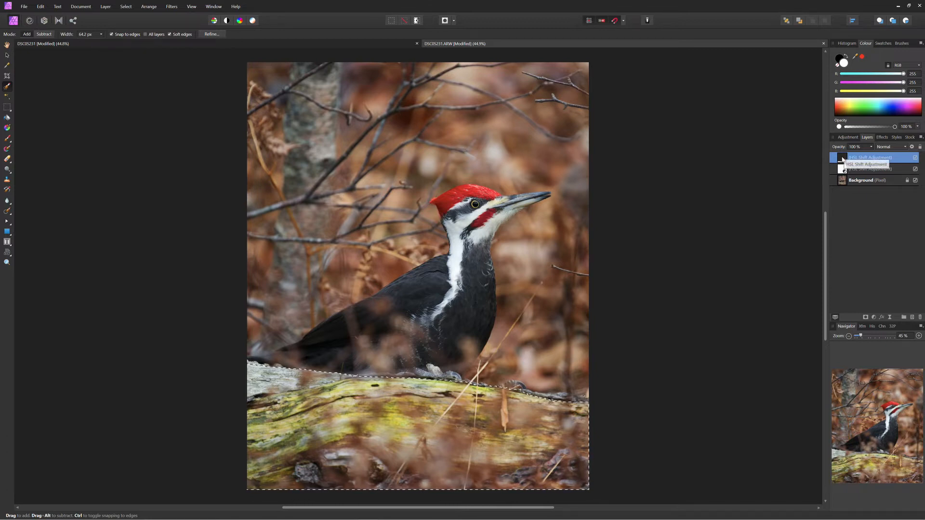
In the log's HSL copy, sample the log for the yellow range and set its saturation shift to -8%
double_click(843, 158)
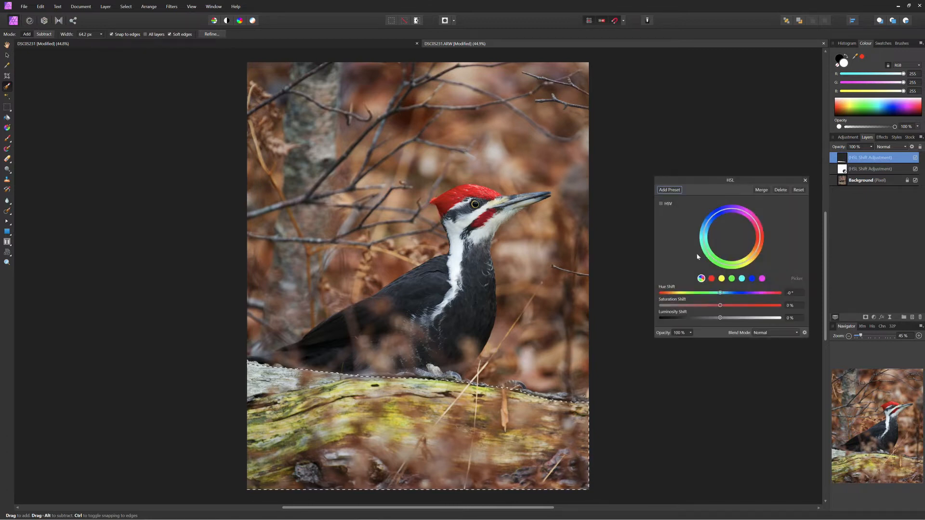
left_click(722, 279)
left_click(797, 278)
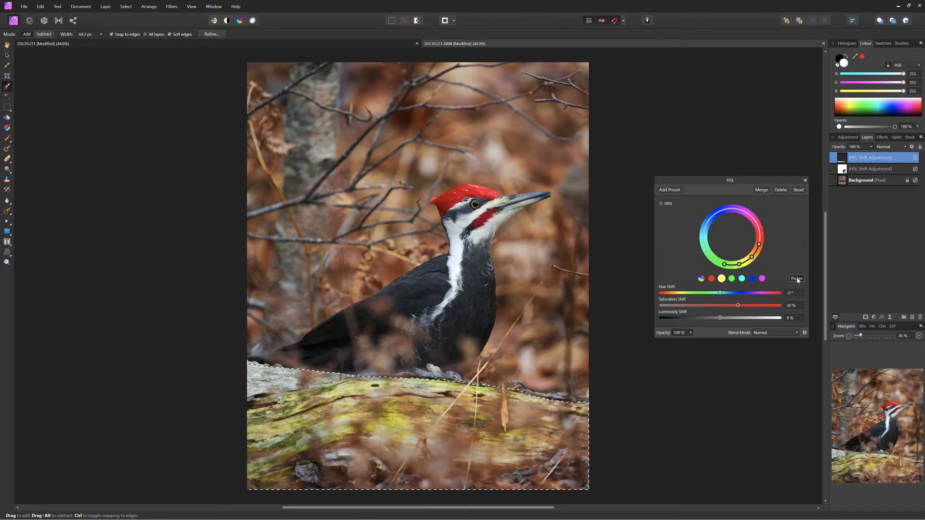
left_click(396, 419)
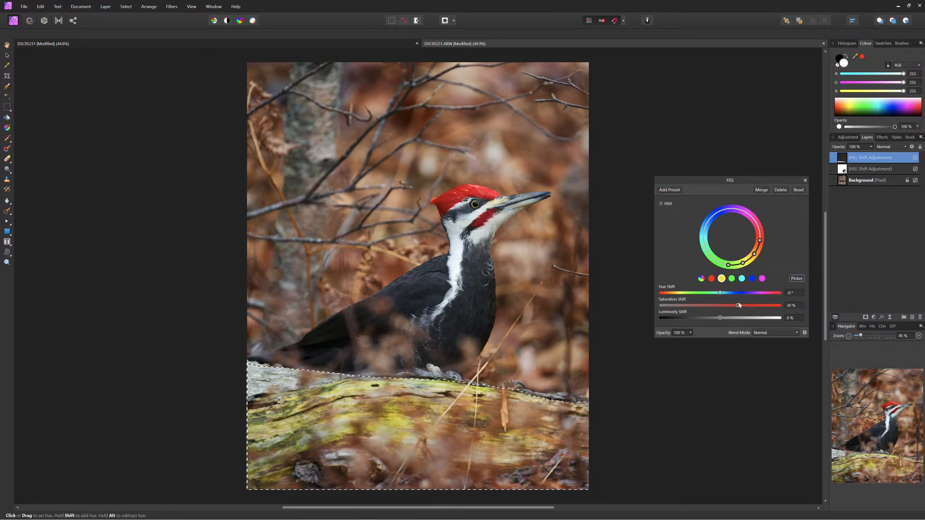
left_click_drag(739, 305, 716, 307)
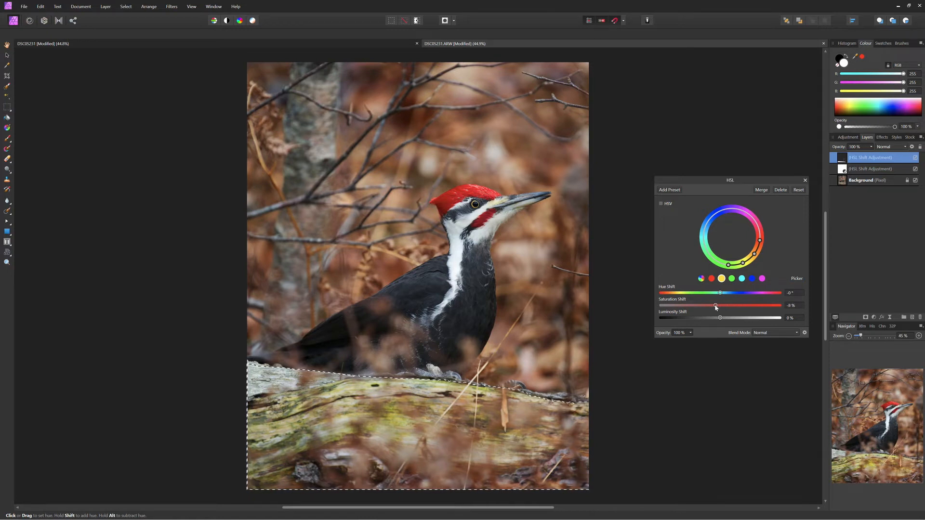
Sample the mossy patch on the log for the green range, set its saturation shift to -46%, and close the HSL settings
left_click(731, 279)
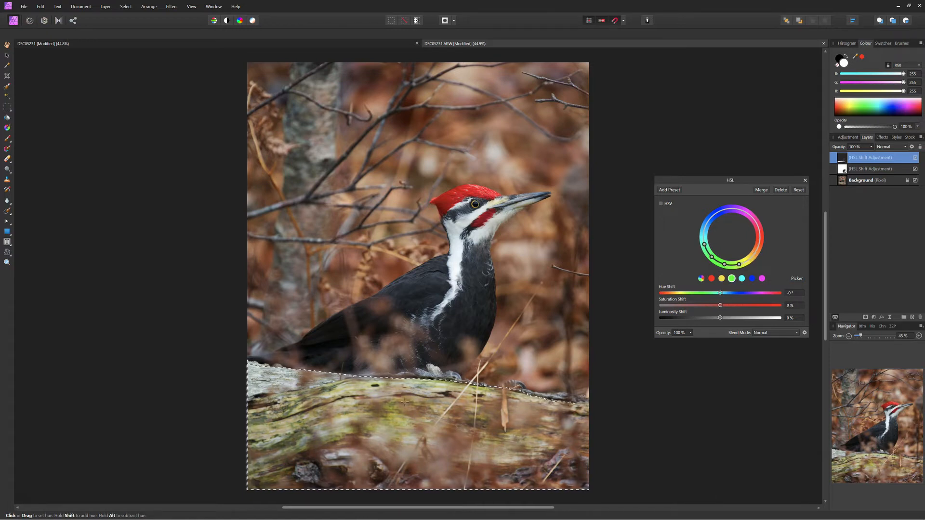
left_click(797, 279)
scroll(361, 397, "up", 3)
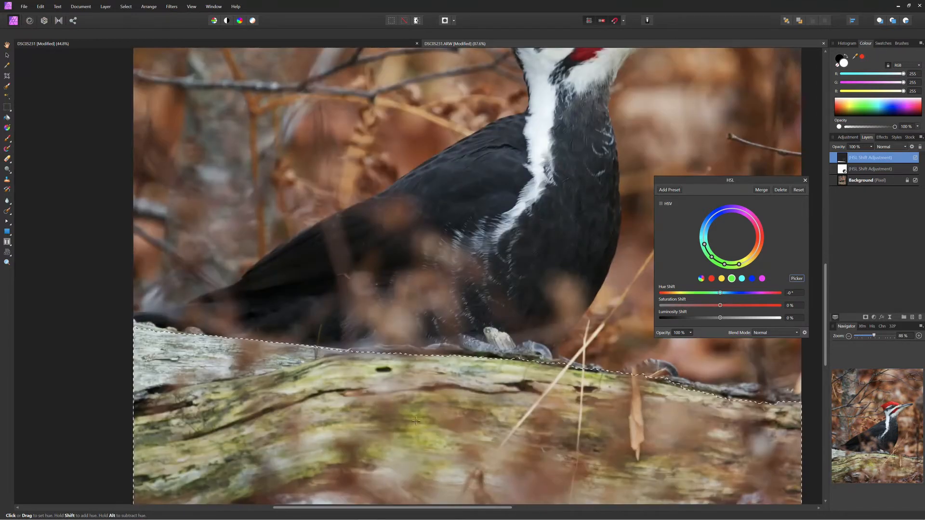
left_click(413, 417)
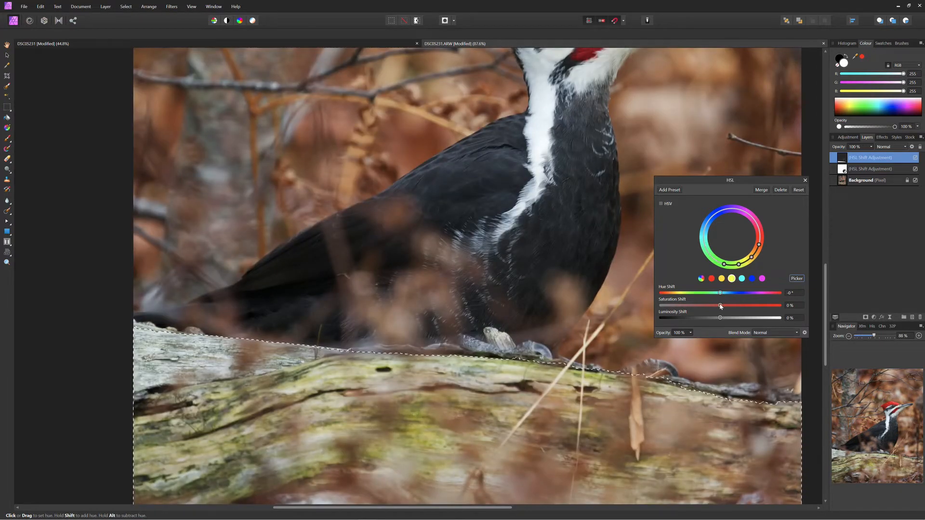
left_click_drag(720, 305, 692, 307)
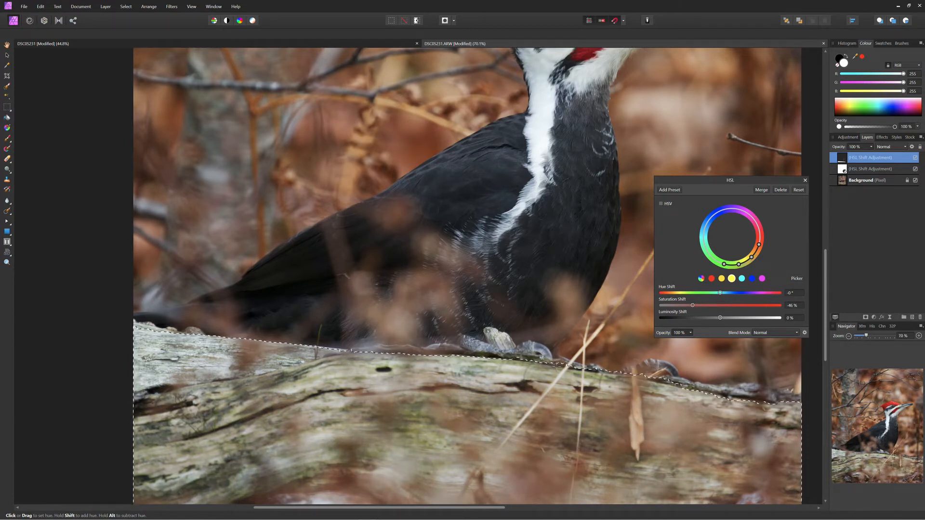
key("ctrl+0")
scroll(568, 372, "down", 1)
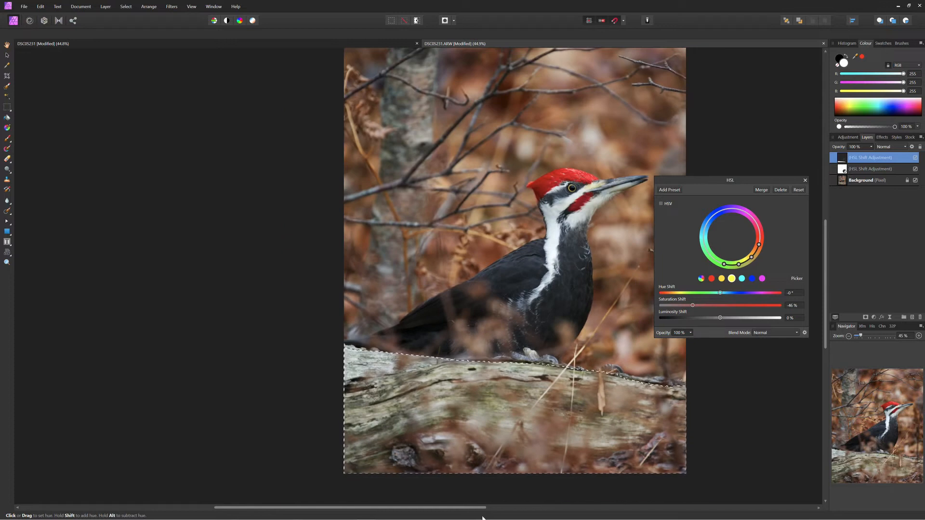
left_click_drag(485, 510, 543, 506)
scroll(626, 393, "up", 1)
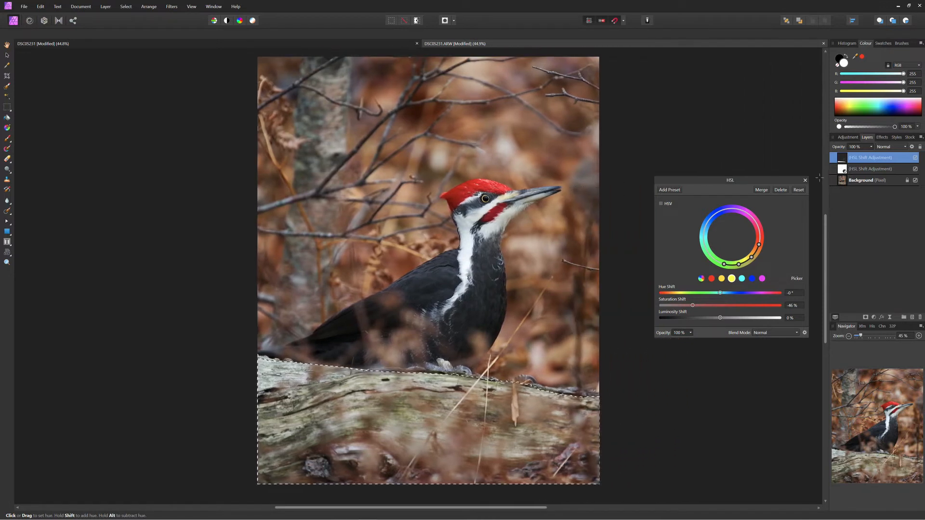
left_click(805, 181)
Add a Warm white balance adjustment at 20% limited to the selected log, close its settings, and deselect
left_click(848, 137)
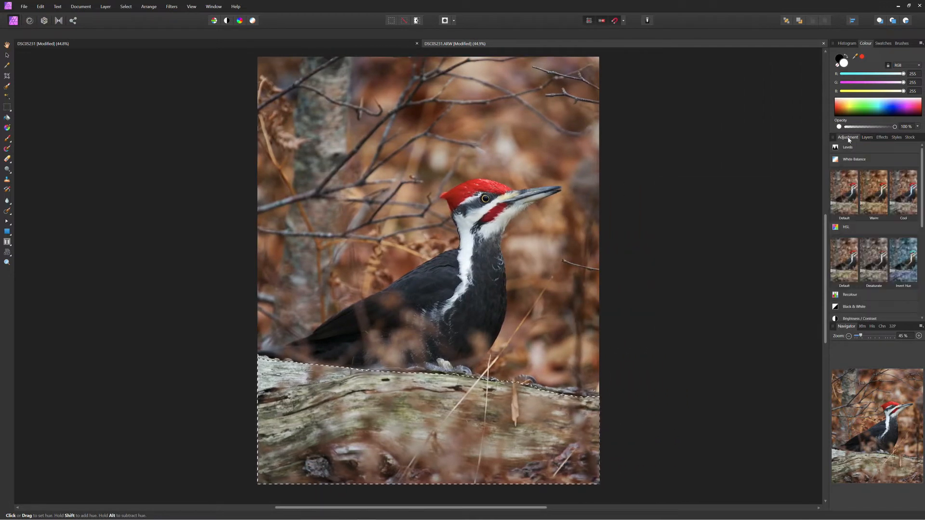
left_click(877, 195)
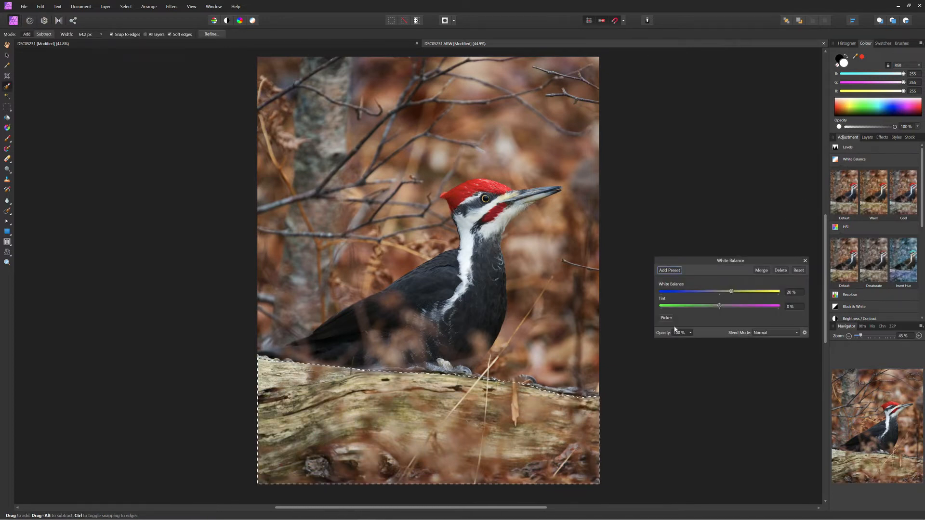
left_click_drag(784, 262, 781, 253)
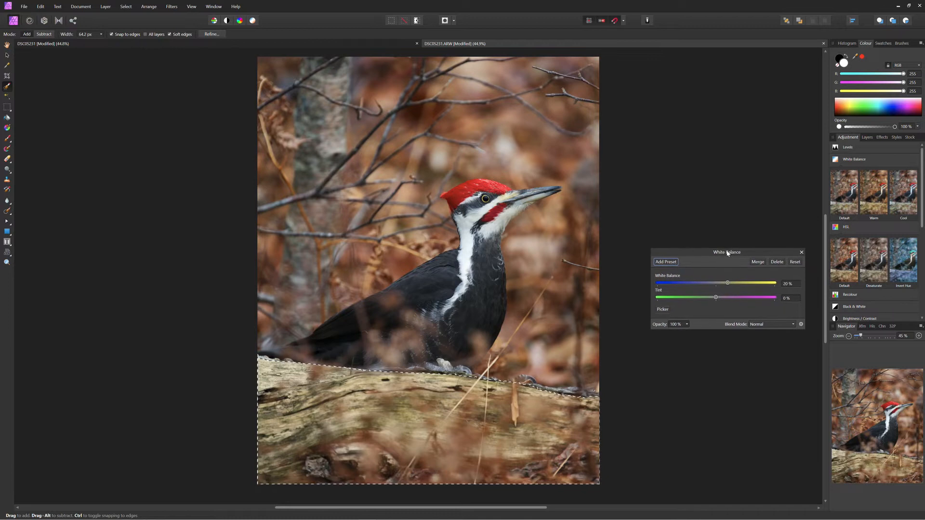
left_click(801, 252)
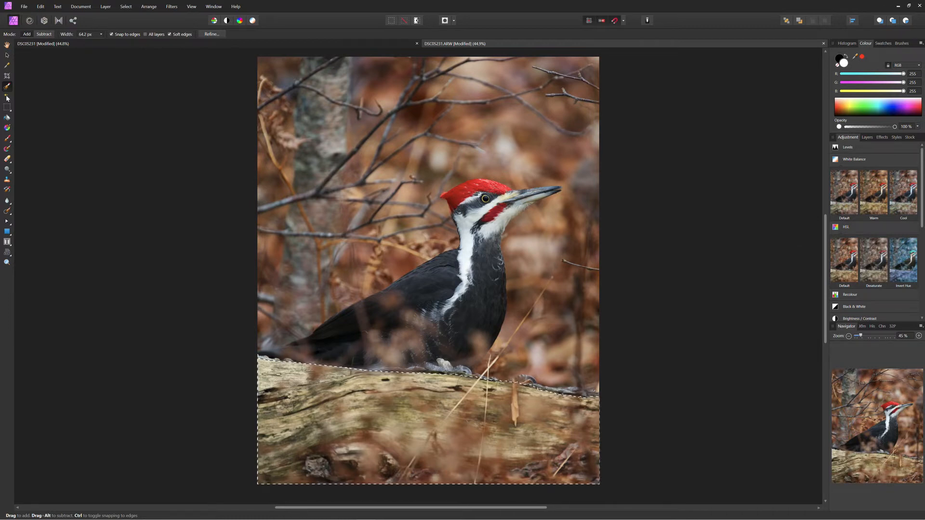
left_click(7, 107)
key("ctrl+d")
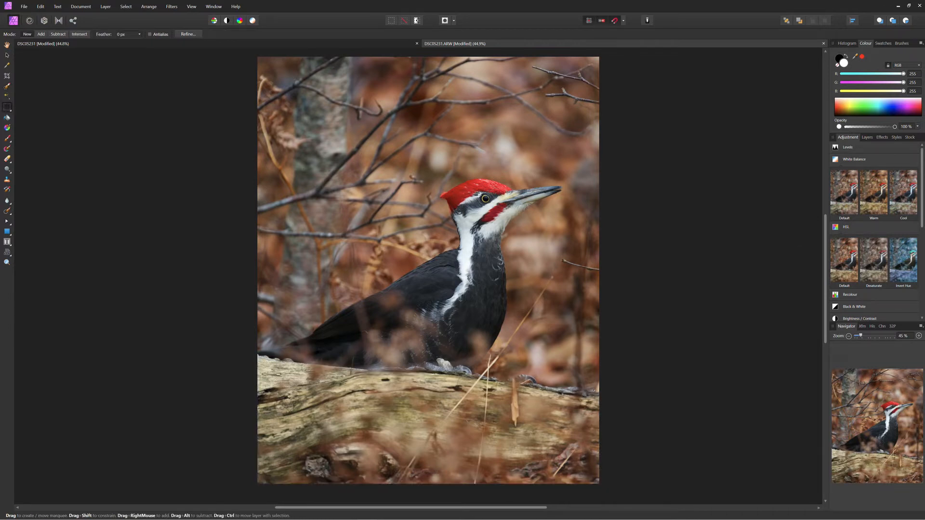
Duplicate the Background pixel layer beneath the adjustment layers
left_click(867, 137)
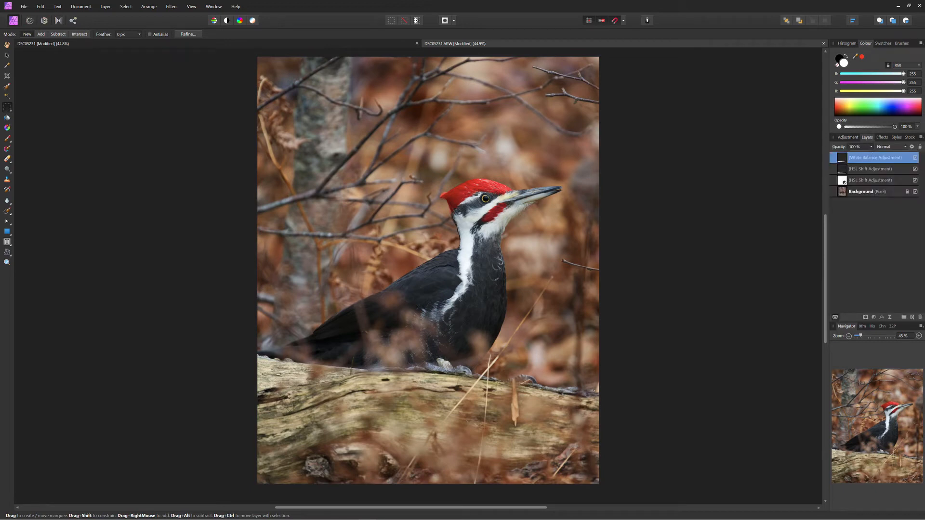
left_click(871, 147)
left_click(663, 299)
left_click(878, 191)
key("ctrl+j")
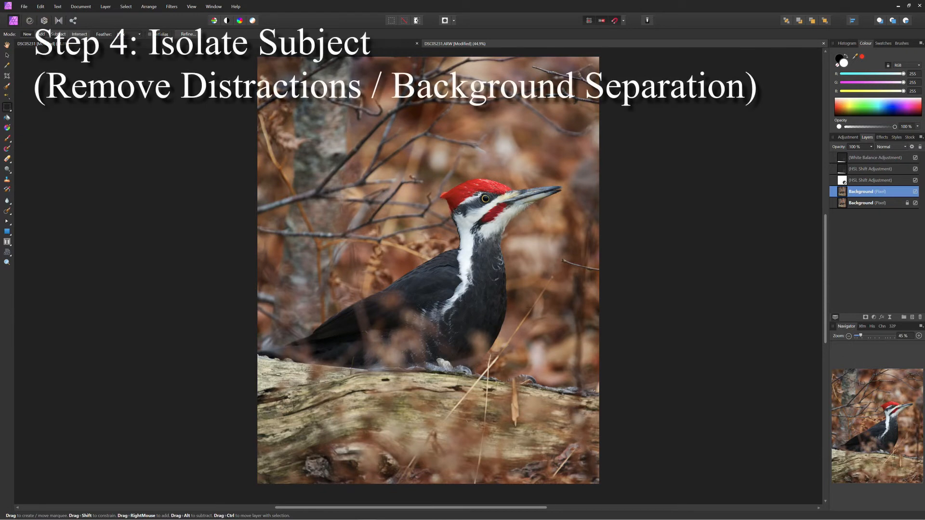
Inpaint the thin twig that enters from the photo's right edge beside the woodpecker, using a 42.2 px brush
key("j")
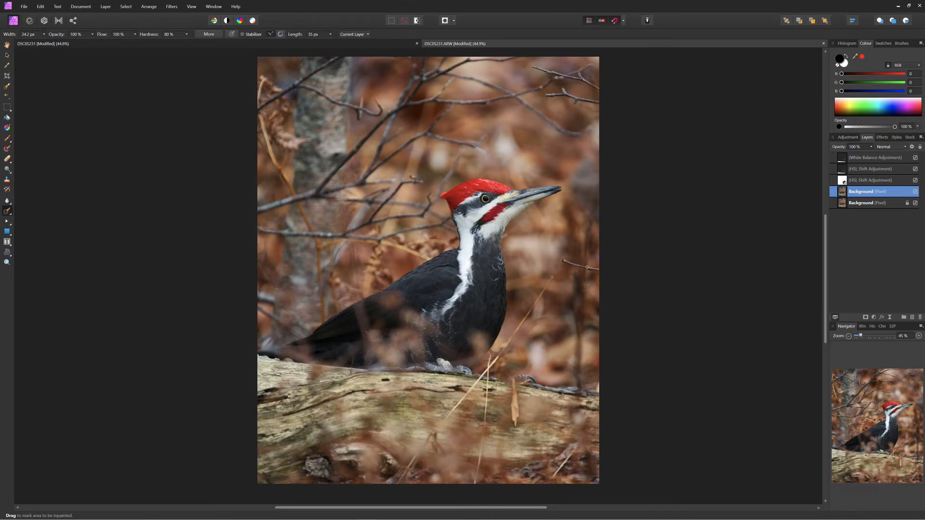
scroll(600, 282, "up", 2)
scroll(475, 375, "up", 4)
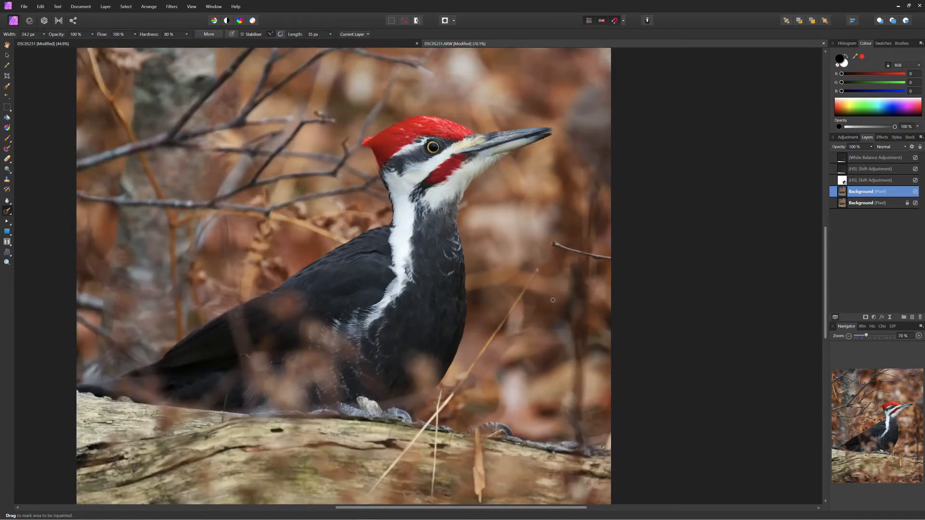
scroll(562, 301, "up", 2)
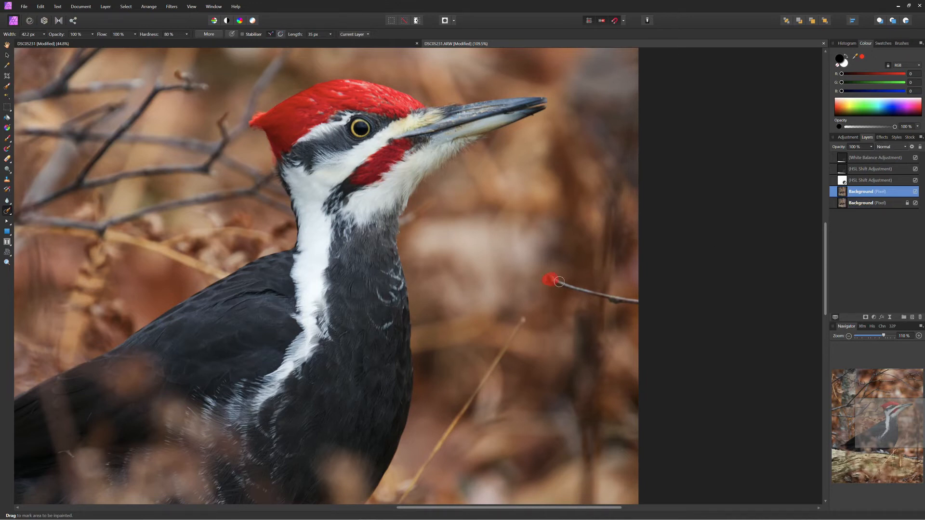
left_click_drag(559, 282, 591, 291)
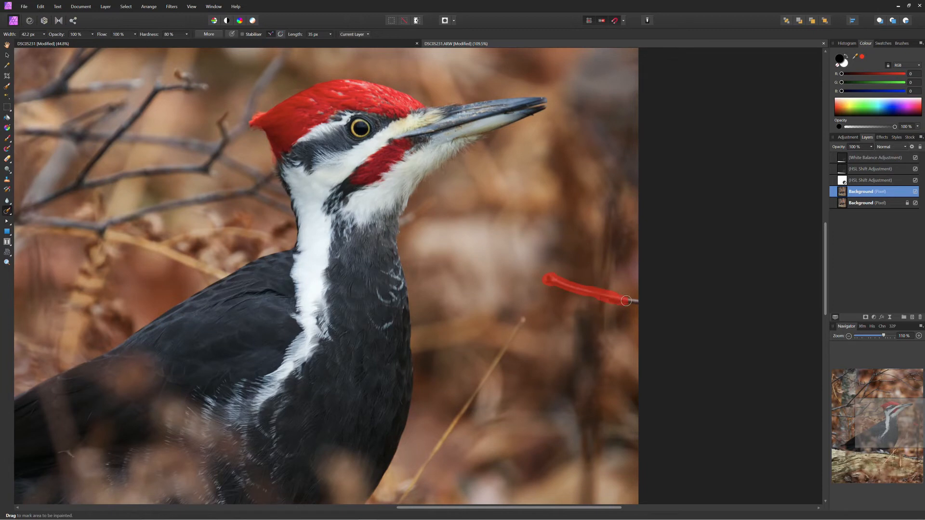
Inpaint the upper part of the long diagonal grass stalk against the blurred background beside the woodpecker's breast
scroll(499, 298, "down", 3)
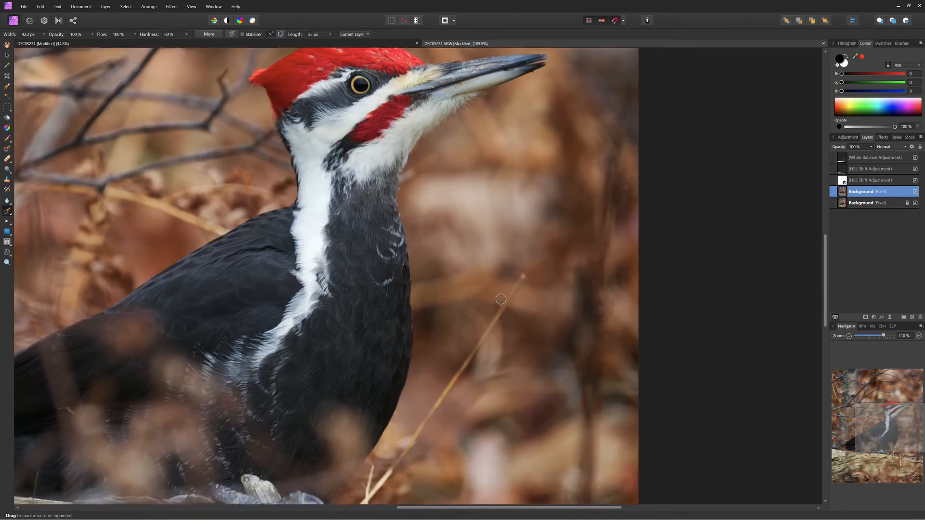
scroll(509, 264, "up", 3)
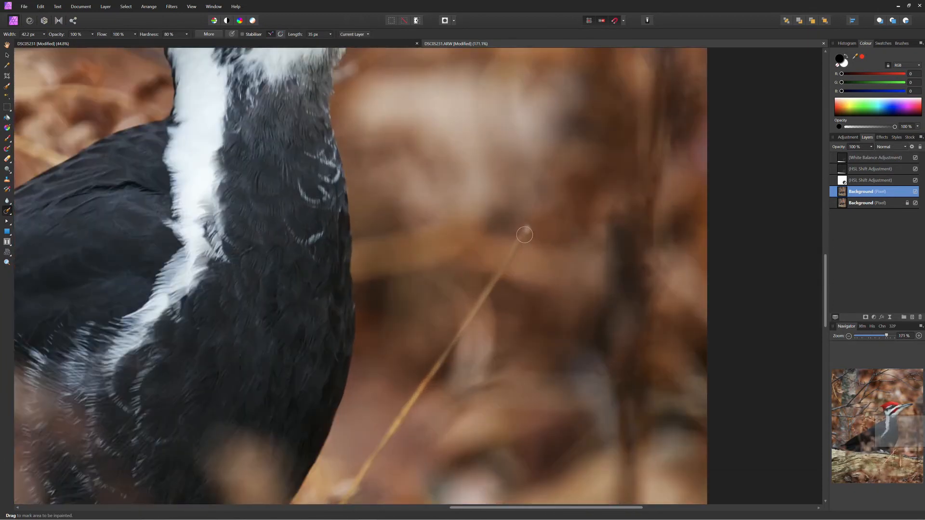
left_click_drag(524, 234, 495, 278)
left_click_drag(471, 312, 345, 494)
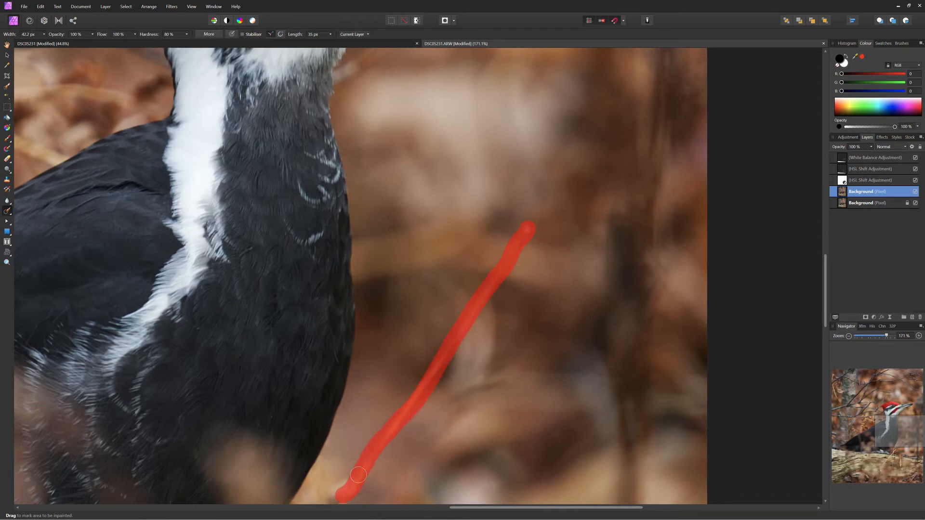
Inpaint the rest of the diagonal stalk and the thin upright stalk crossing the log near the woodpecker's feet
scroll(270, 407, "down", 5)
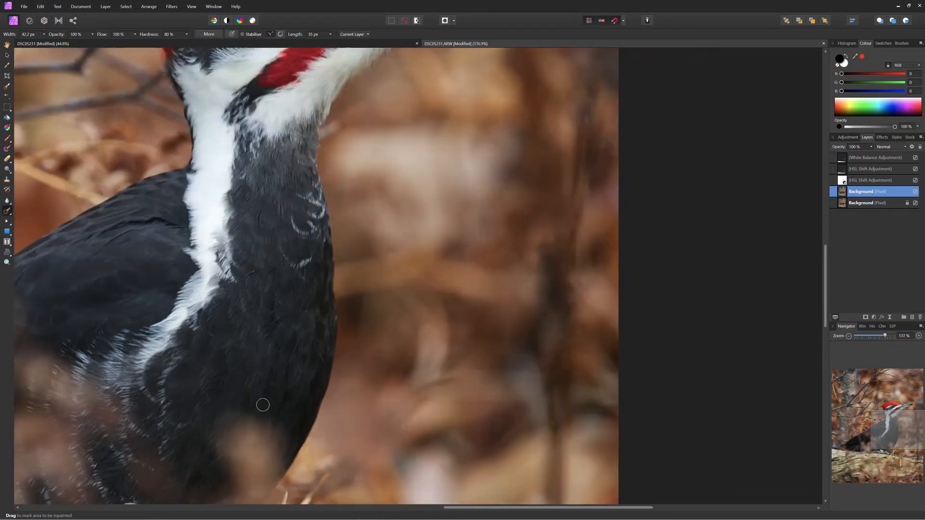
scroll(234, 443, "down", 3)
scroll(180, 459, "up", 4)
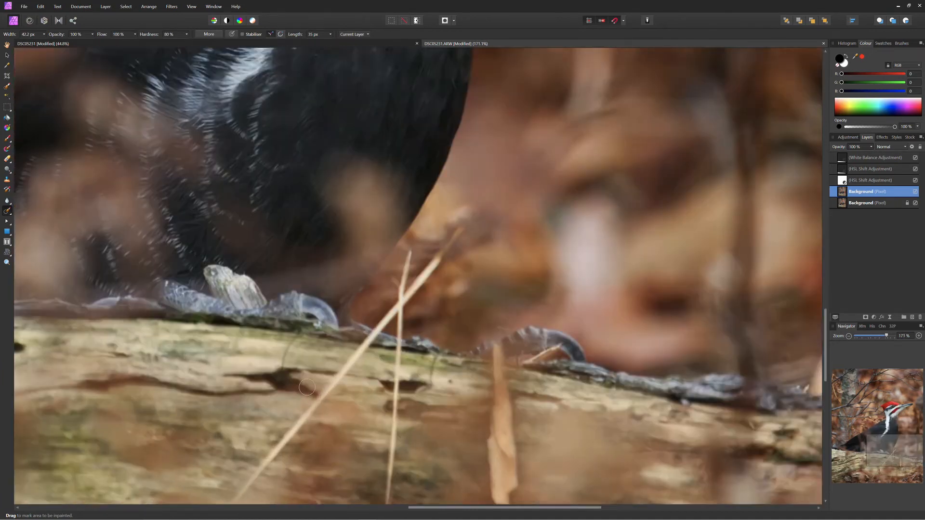
scroll(385, 284, "down", 2)
left_click_drag(461, 171, 189, 498)
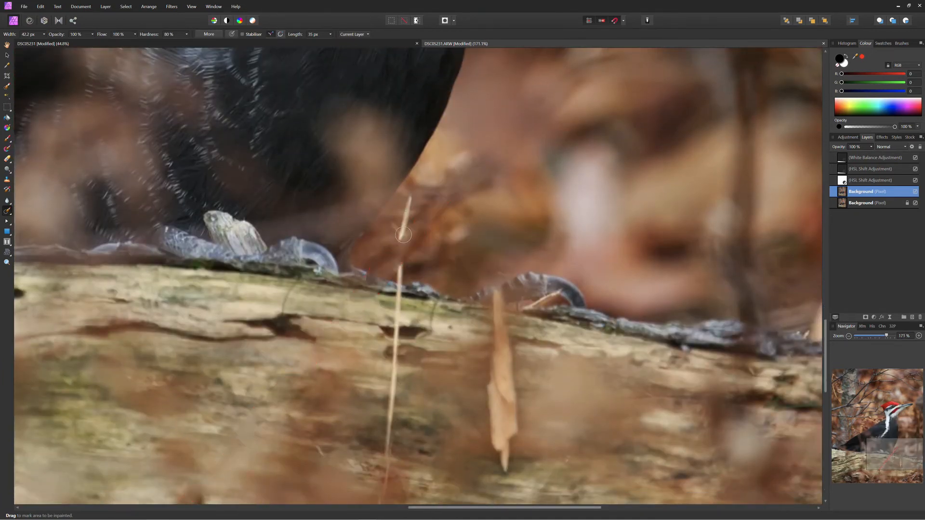
left_click_drag(410, 196, 383, 462)
Inpaint the hanging dry leaf on the log and the small green blade in front of the woodpecker's tail
key("bracketright")
mouse_move(500, 292)
left_mouse_down()
mouse_move(496, 344)
mouse_move(512, 389)
mouse_move(504, 450)
mouse_move(493, 381)
mouse_move(504, 433)
left_mouse_up()
left_click_drag(226, 183, 552, 412)
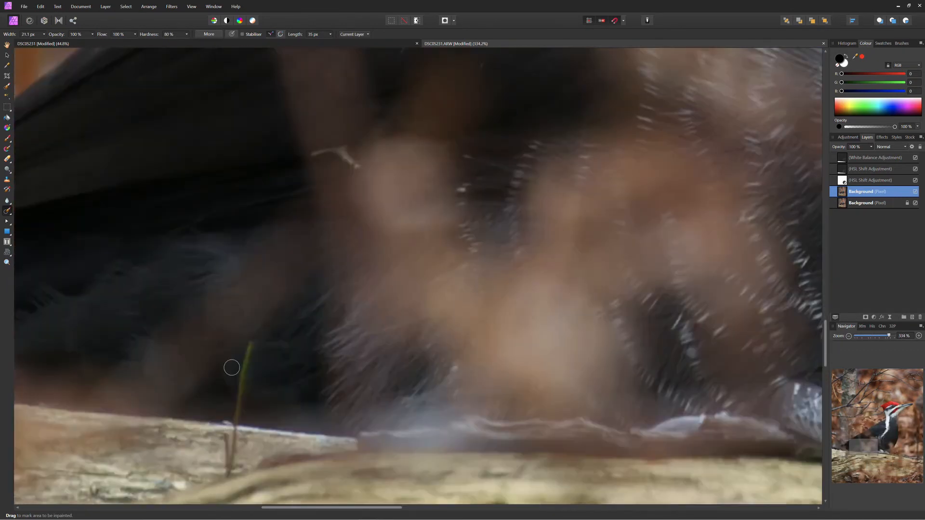
left_click_drag(251, 344, 229, 474)
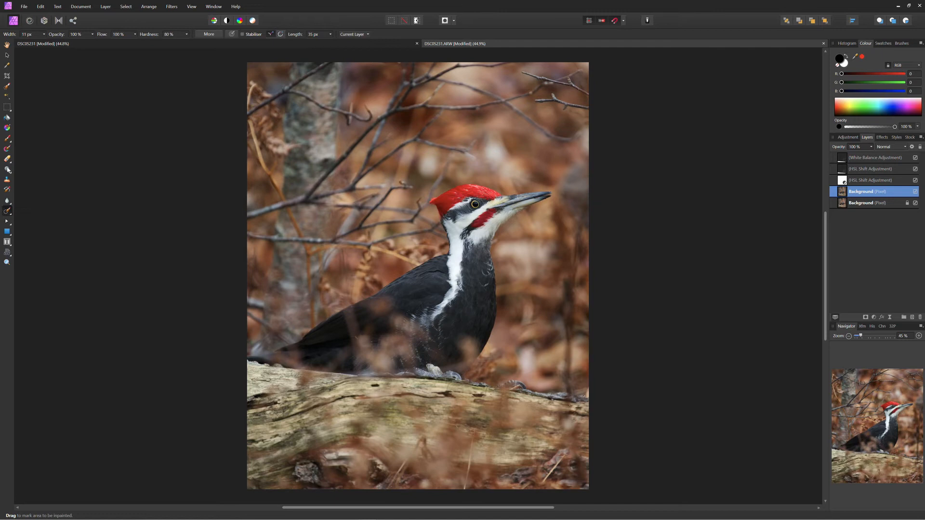
Select the blurred background around the woodpecker with the Selection Brush, covering the branches and both sides of the bird
left_click(7, 87)
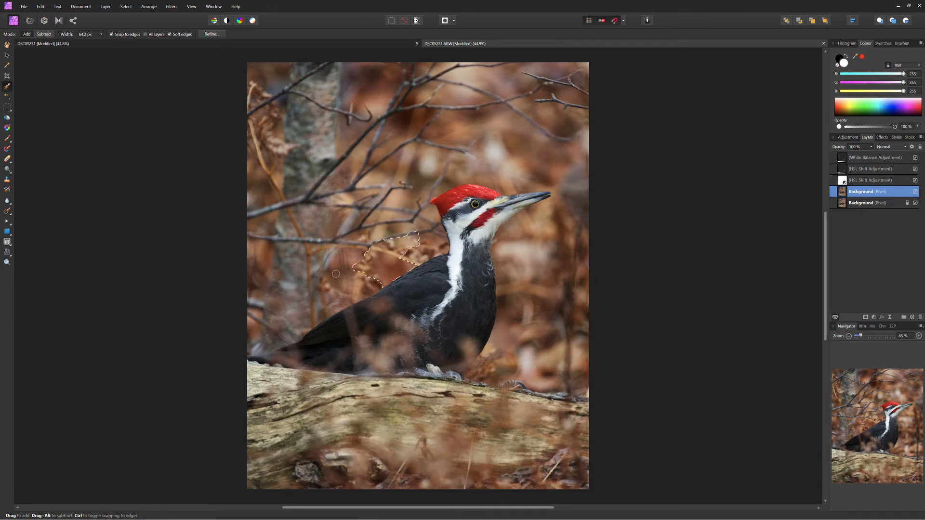
mouse_move(336, 273)
left_mouse_down()
mouse_move(430, 238)
mouse_move(407, 252)
mouse_move(409, 212)
mouse_move(424, 225)
mouse_move(425, 216)
mouse_move(274, 323)
mouse_move(344, 273)
mouse_move(378, 274)
mouse_move(320, 300)
left_mouse_up()
mouse_move(278, 331)
left_mouse_down()
mouse_move(265, 341)
mouse_move(257, 333)
mouse_move(265, 260)
mouse_move(308, 108)
mouse_move(320, 101)
mouse_move(366, 120)
mouse_move(394, 119)
mouse_move(418, 171)
mouse_move(445, 140)
left_mouse_up()
mouse_move(458, 147)
left_mouse_down()
mouse_move(474, 157)
mouse_move(454, 166)
mouse_move(567, 172)
mouse_move(539, 174)
mouse_move(573, 176)
mouse_move(538, 183)
mouse_move(577, 184)
mouse_move(438, 57)
left_mouse_up()
mouse_move(586, 198)
left_mouse_down()
mouse_move(564, 246)
mouse_move(544, 213)
mouse_move(515, 228)
mouse_move(506, 261)
mouse_move(514, 355)
mouse_move(476, 374)
mouse_move(487, 360)
mouse_move(478, 370)
mouse_move(493, 378)
mouse_move(507, 362)
mouse_move(564, 388)
mouse_move(586, 380)
mouse_move(539, 290)
left_mouse_up()
Enable Snap to edges and extend the background selection over the whole log, leaving only the woodpecker unselected
scroll(528, 233, "up", 3)
scroll(488, 195, "up", 3)
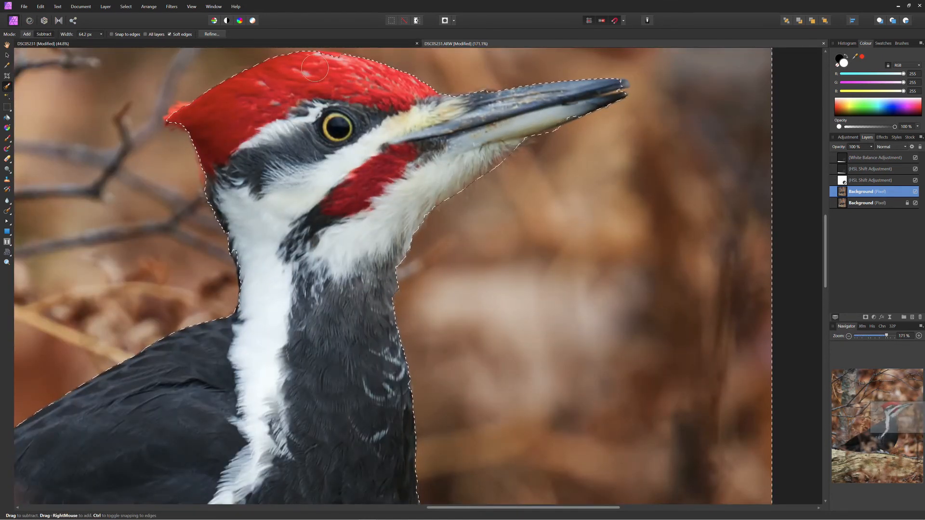
scroll(280, 212, "down", 6)
scroll(156, 337, "up", 4)
scroll(156, 337, "down", 5)
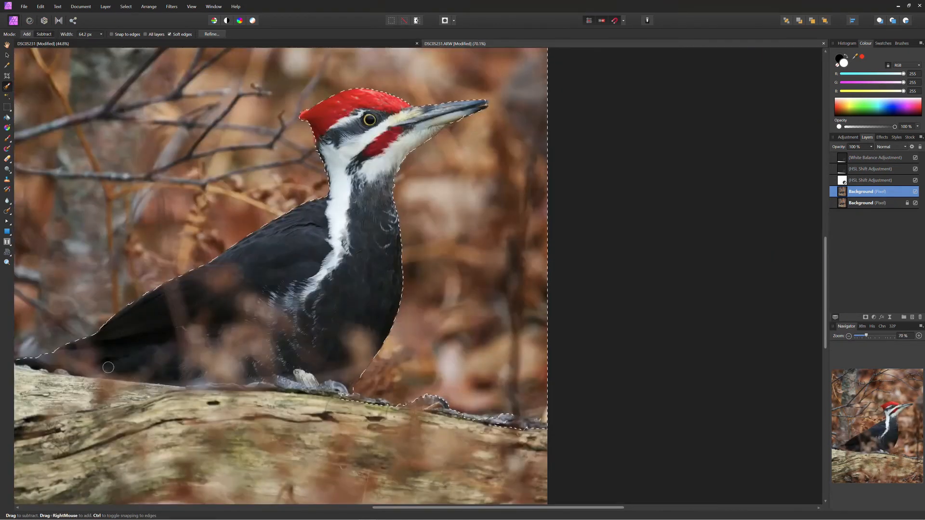
scroll(398, 375, "up", 8)
scroll(398, 375, "down", 8)
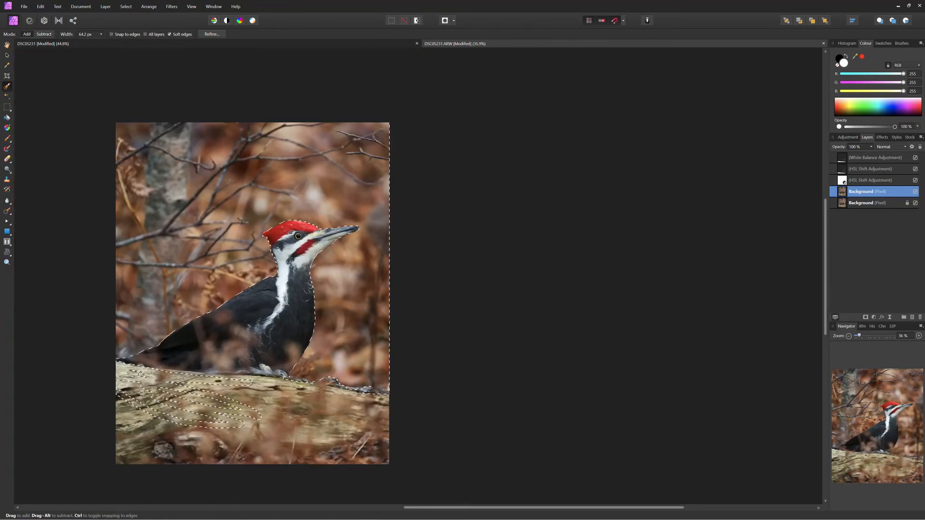
left_click(112, 35)
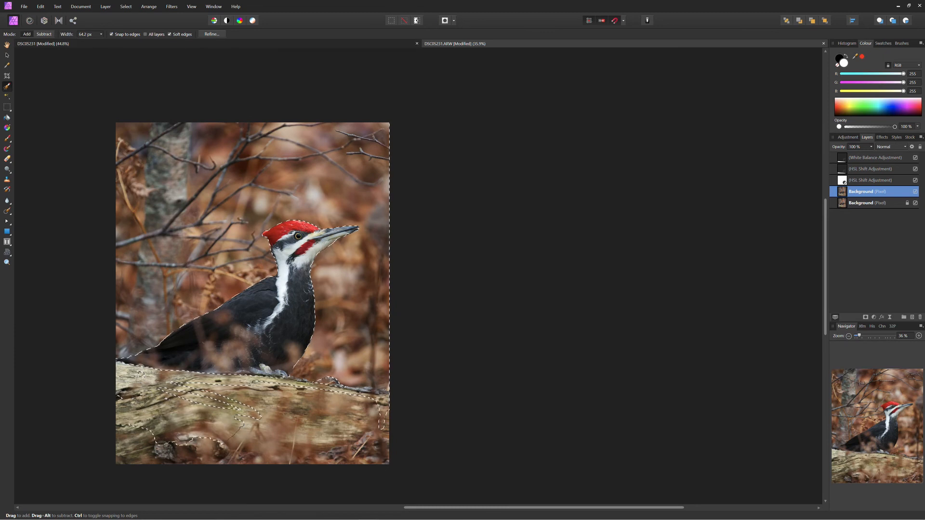
mouse_move(250, 424)
left_mouse_down()
mouse_move(207, 409)
mouse_move(216, 437)
left_mouse_up()
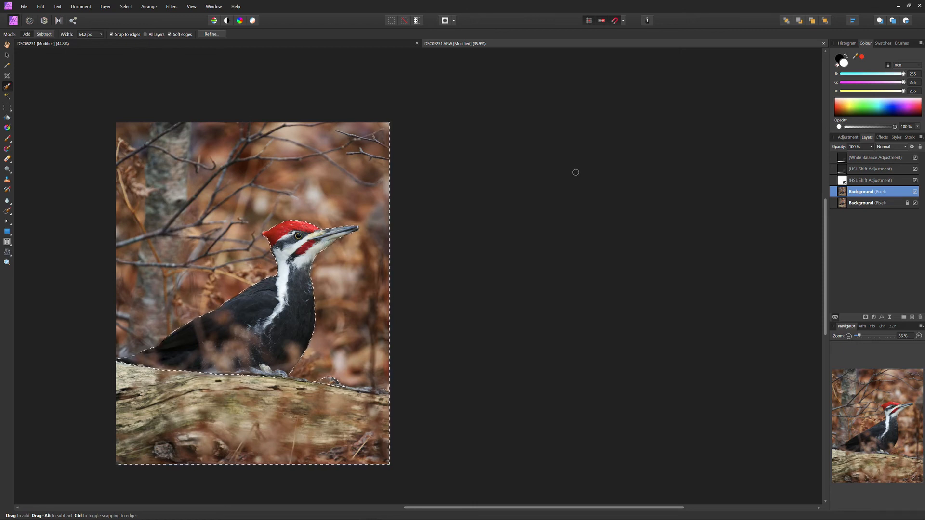
Apply a 12.2 px Gaussian Blur to the selected surroundings on a duplicate of the retouched Background layer and clear the selection
key("ctrl+j")
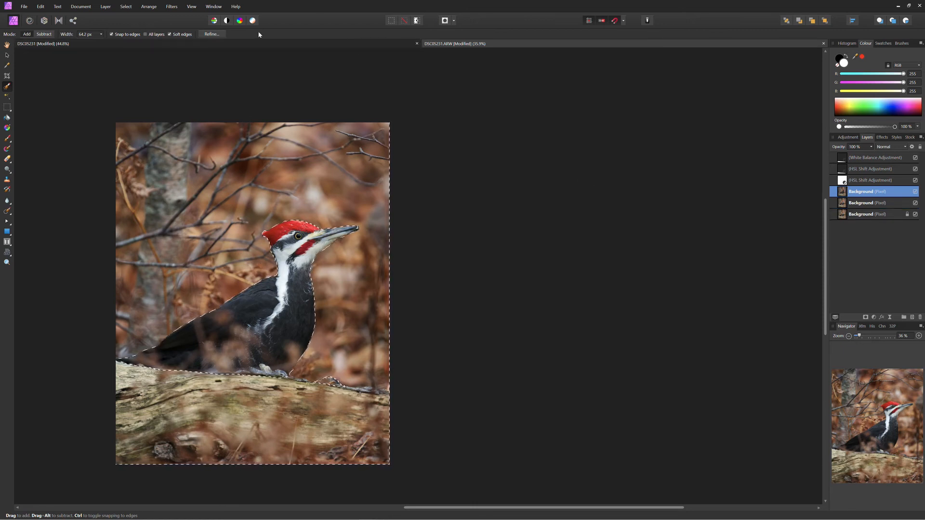
left_click(172, 6)
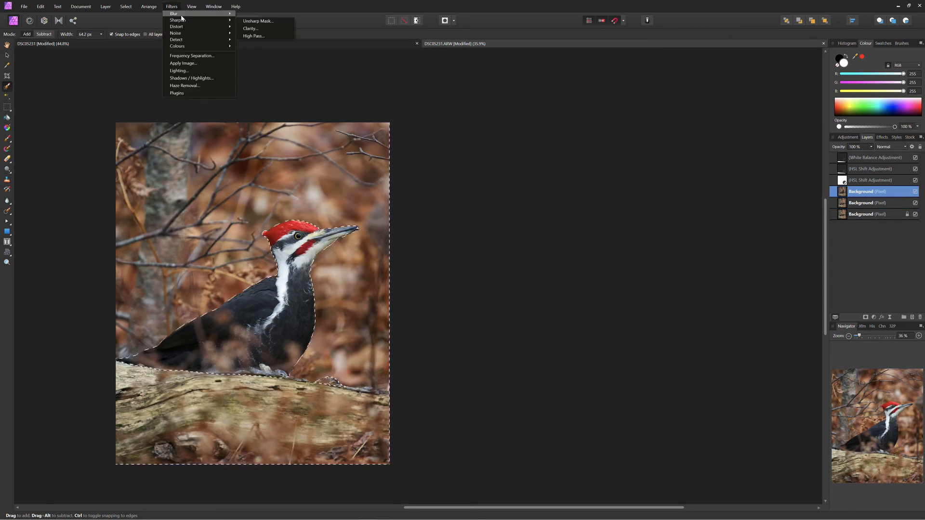
left_click(262, 28)
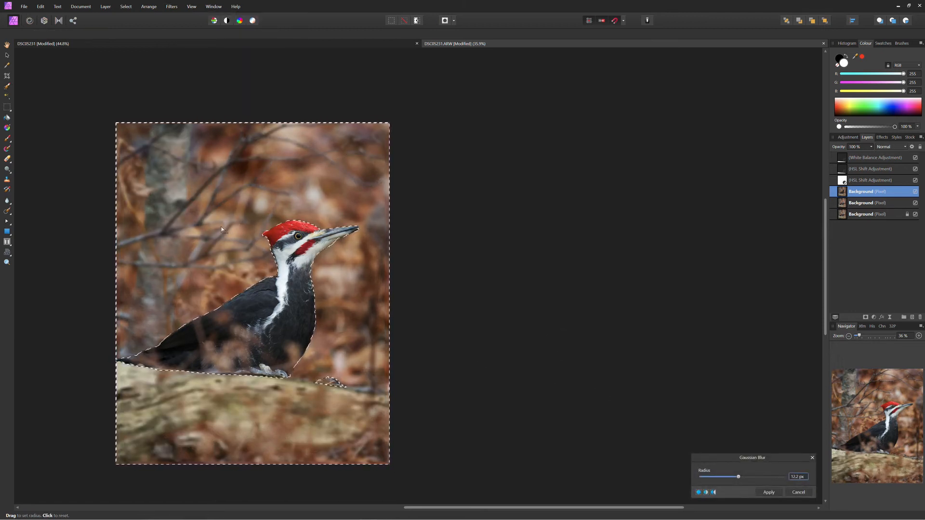
left_click(769, 492)
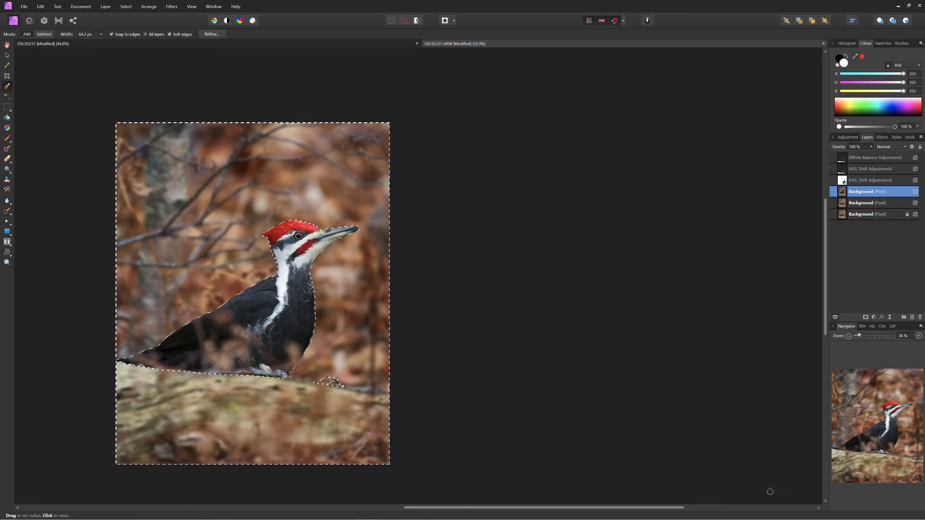
left_click(8, 106)
key("ctrl+d")
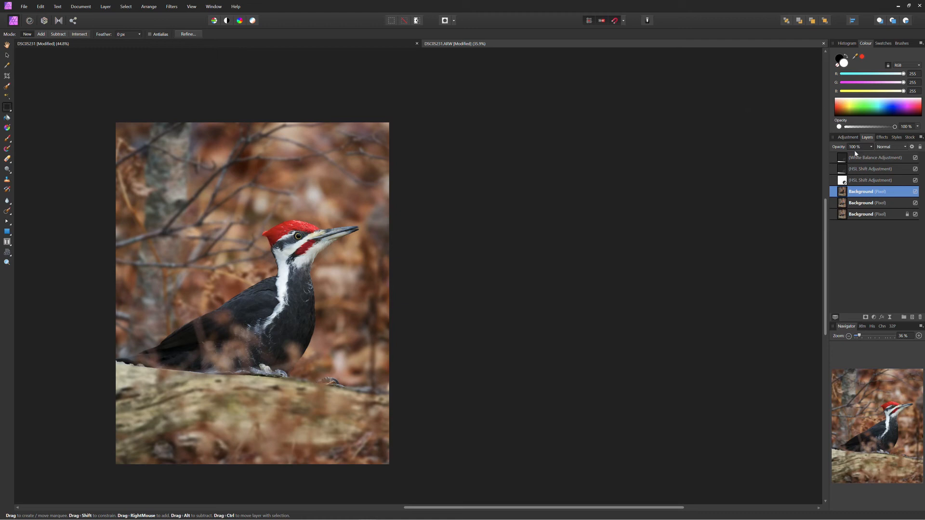
Erase the blur from the upper part of the log with the Erase Brush at 0% hardness, using 80% and 60% opacity
left_click(7, 158)
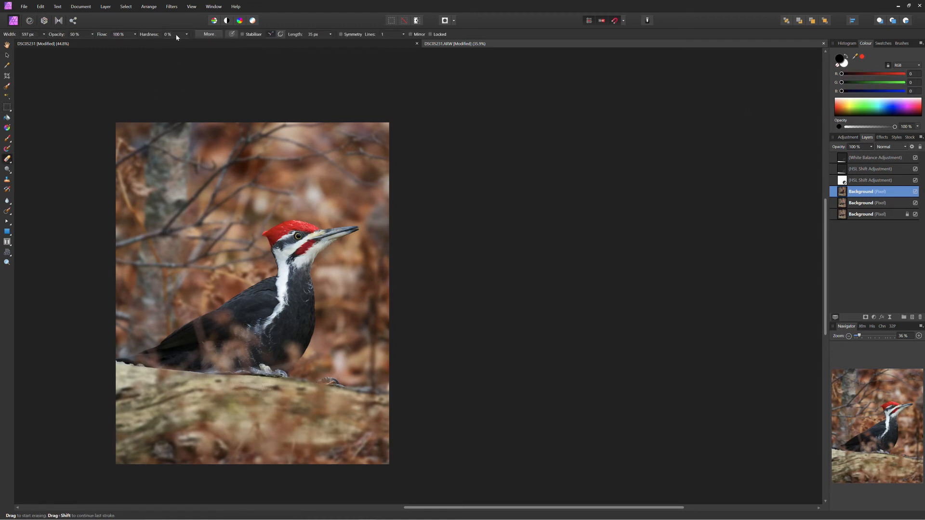
left_click(92, 36)
mouse_move(126, 379)
left_mouse_down()
mouse_move(156, 382)
mouse_move(116, 371)
mouse_move(220, 386)
mouse_move(186, 382)
left_mouse_up()
left_click_drag(262, 387, 343, 397)
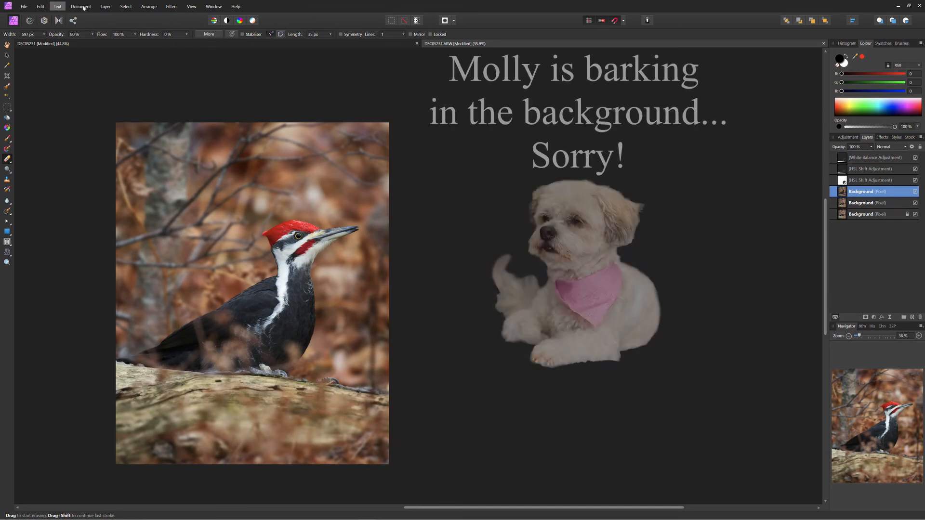
left_click(92, 35)
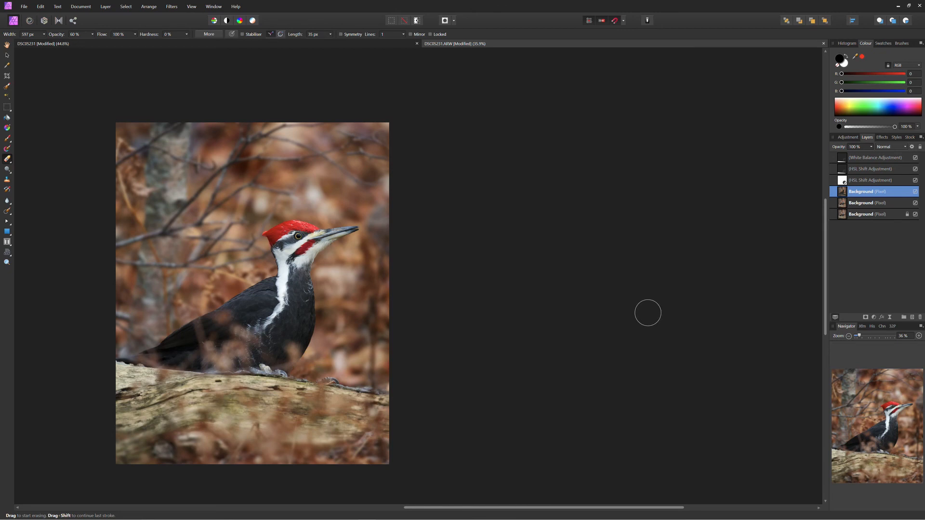
Set up a JPEG export of the whole photo with a height of 2048 px and Lanczos 3 Non-Separable resampling
left_click(126, 11)
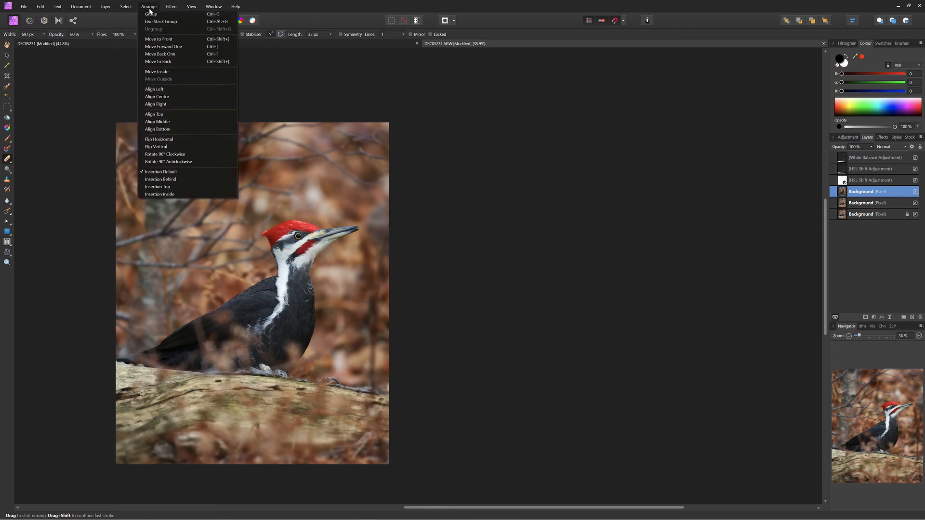
mouse_move(270, 14)
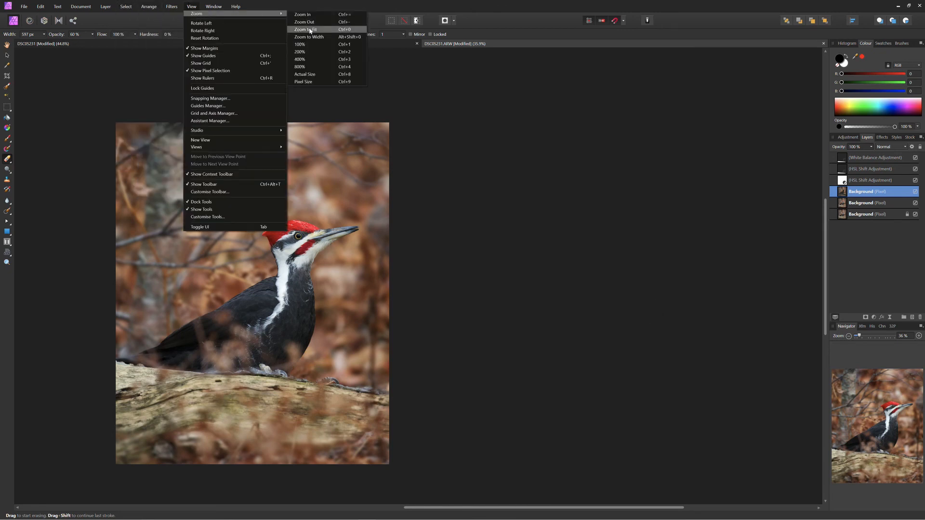
left_click(310, 38)
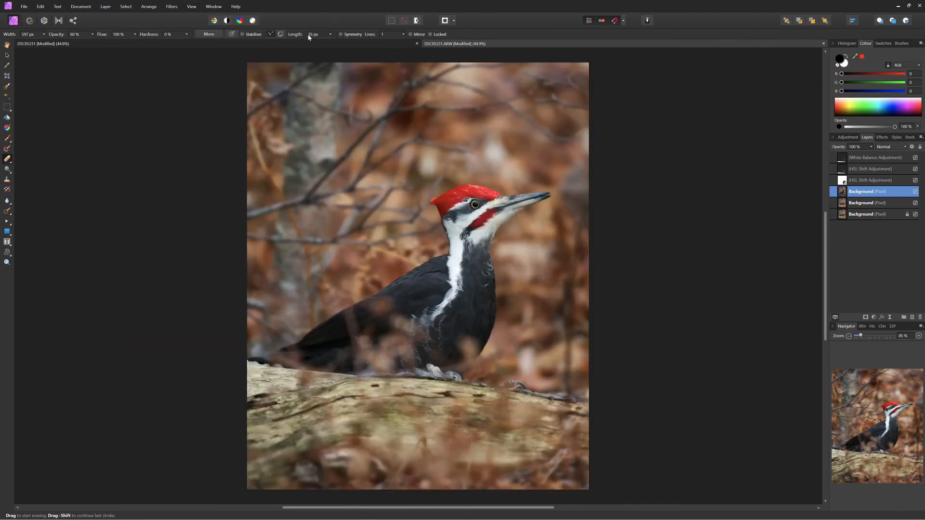
left_click(23, 7)
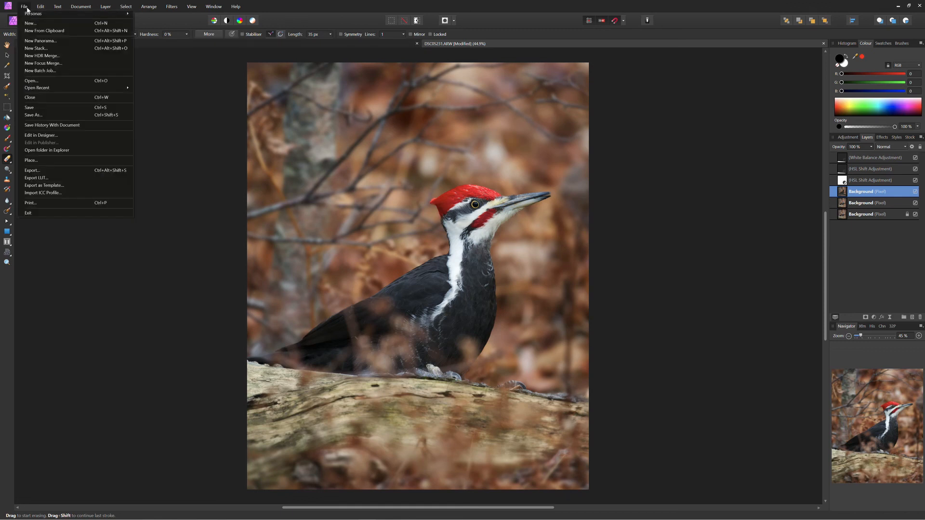
left_click(43, 171)
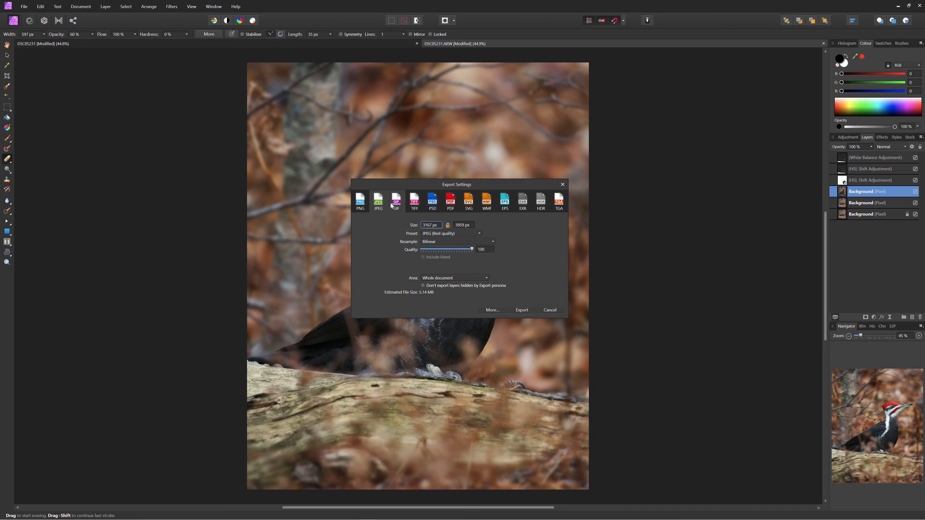
left_click(462, 225)
type("2048")
key("Return")
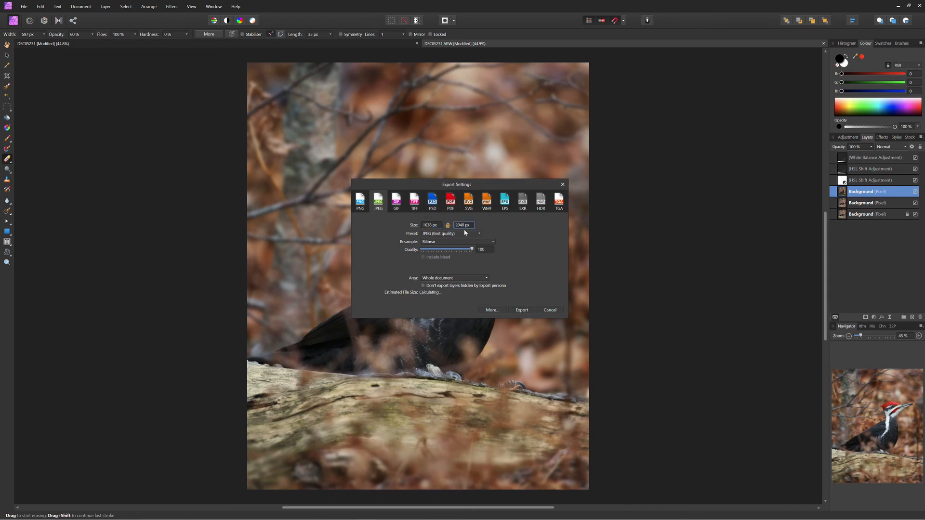
left_click(461, 242)
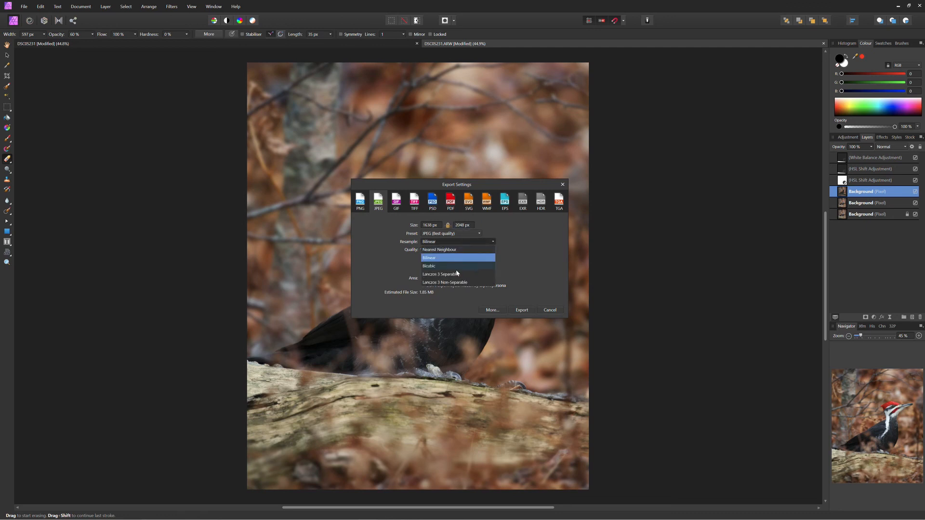
left_click(455, 270)
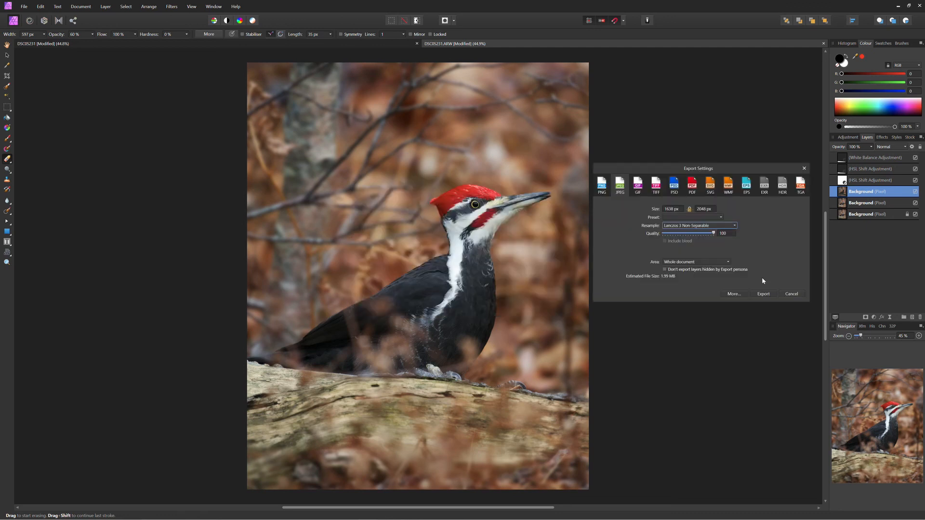